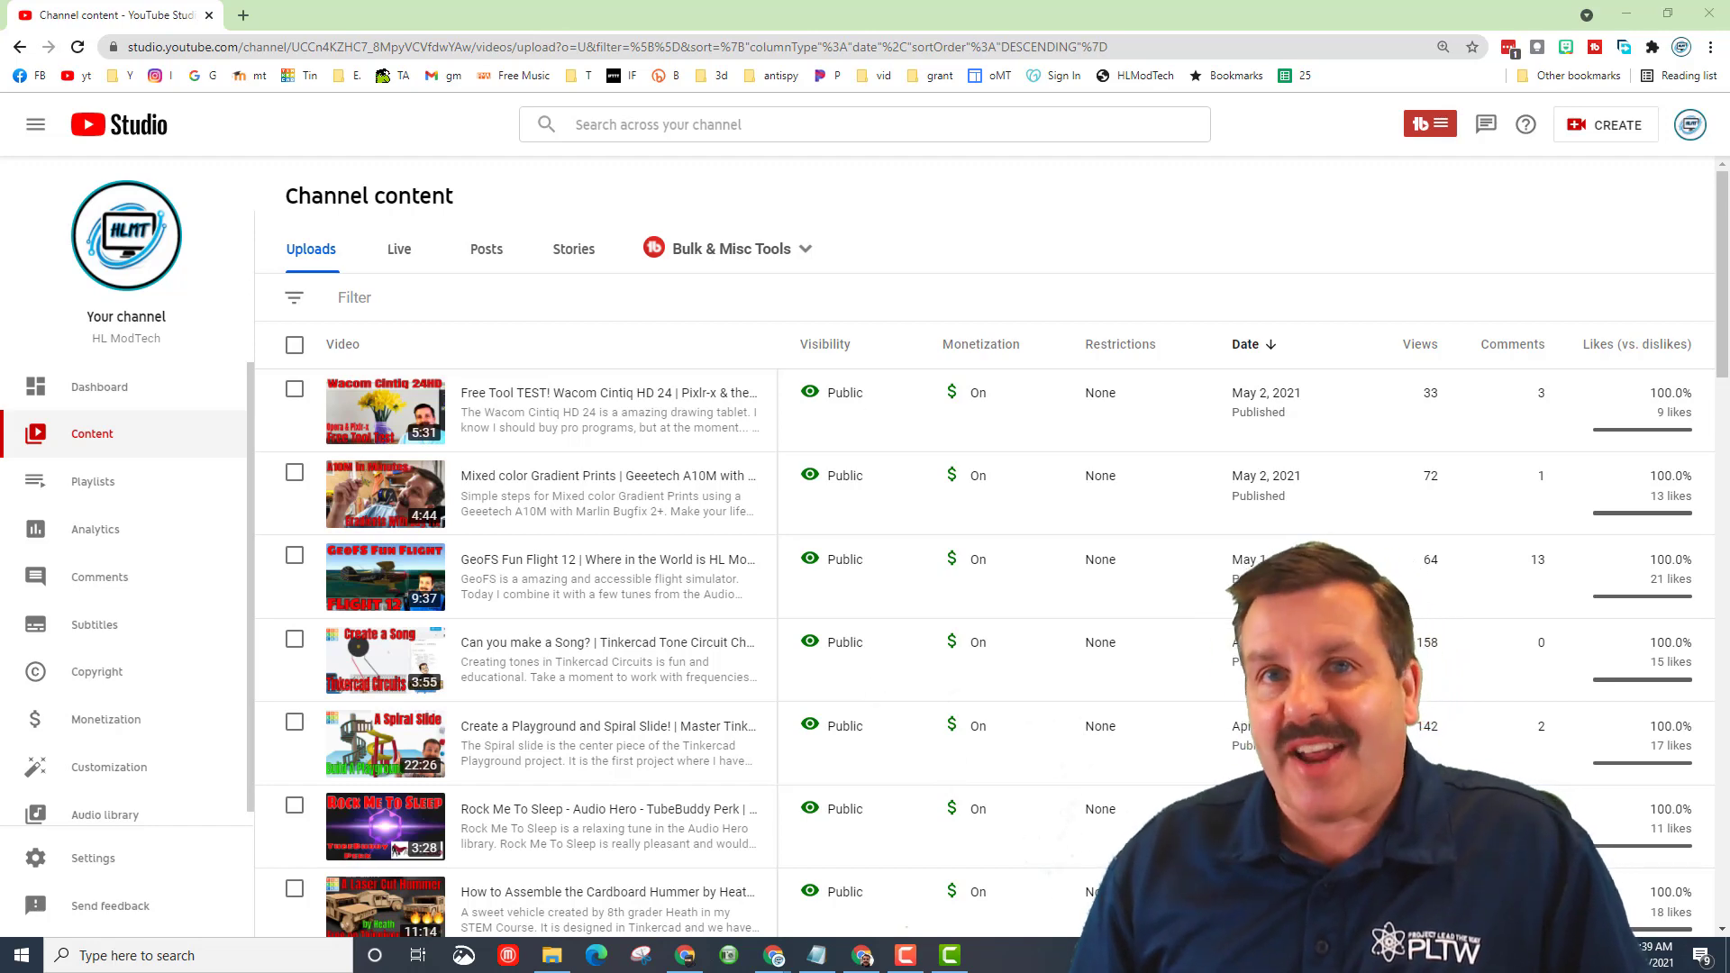
Upload the 'make a song' video file, then open and close the TubeBuddy tools popup
left_click(1596, 124)
left_click(1561, 168)
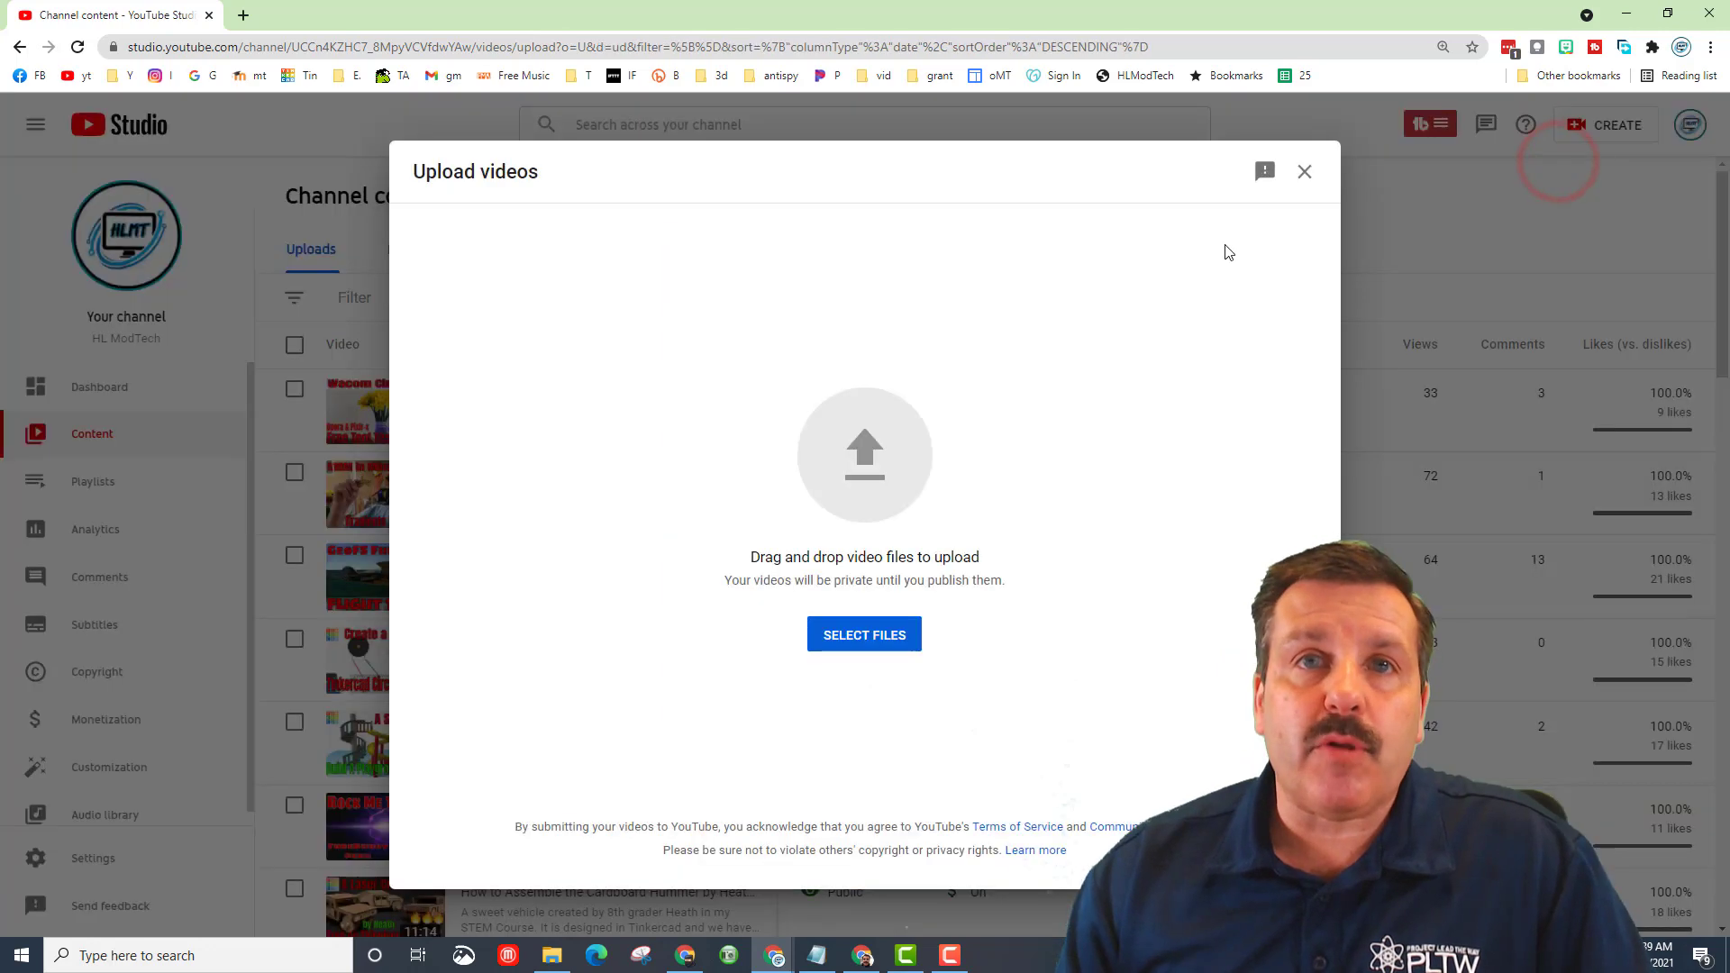
left_click(873, 646)
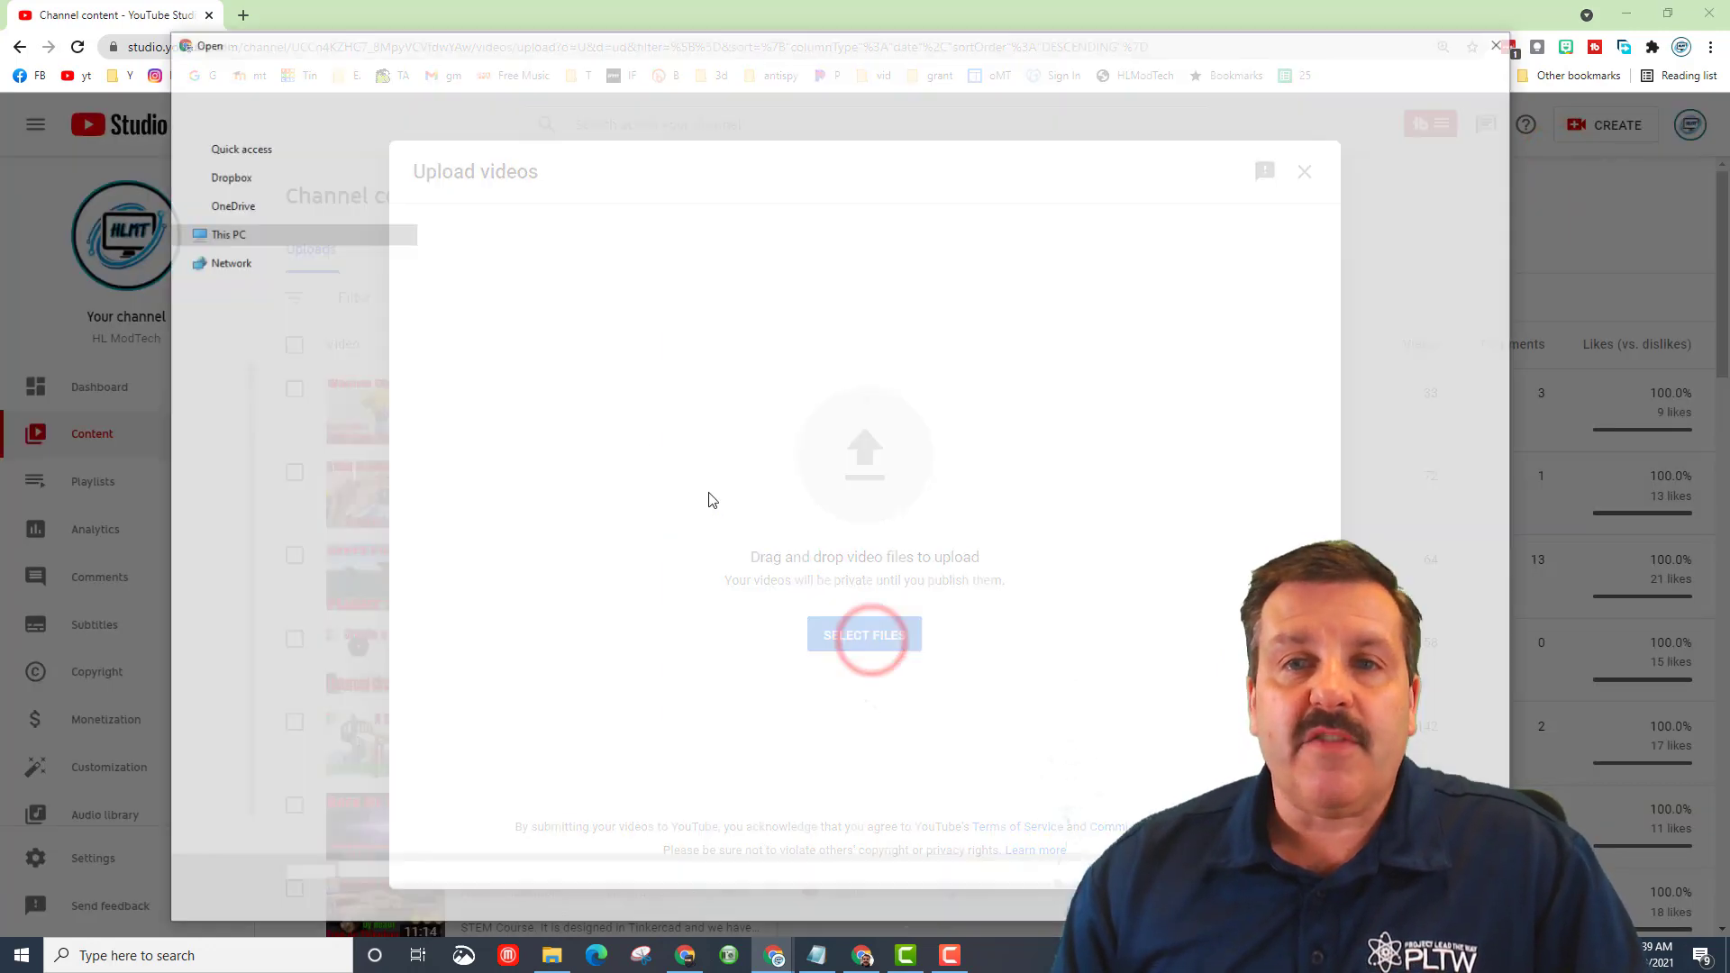
double_click(479, 215)
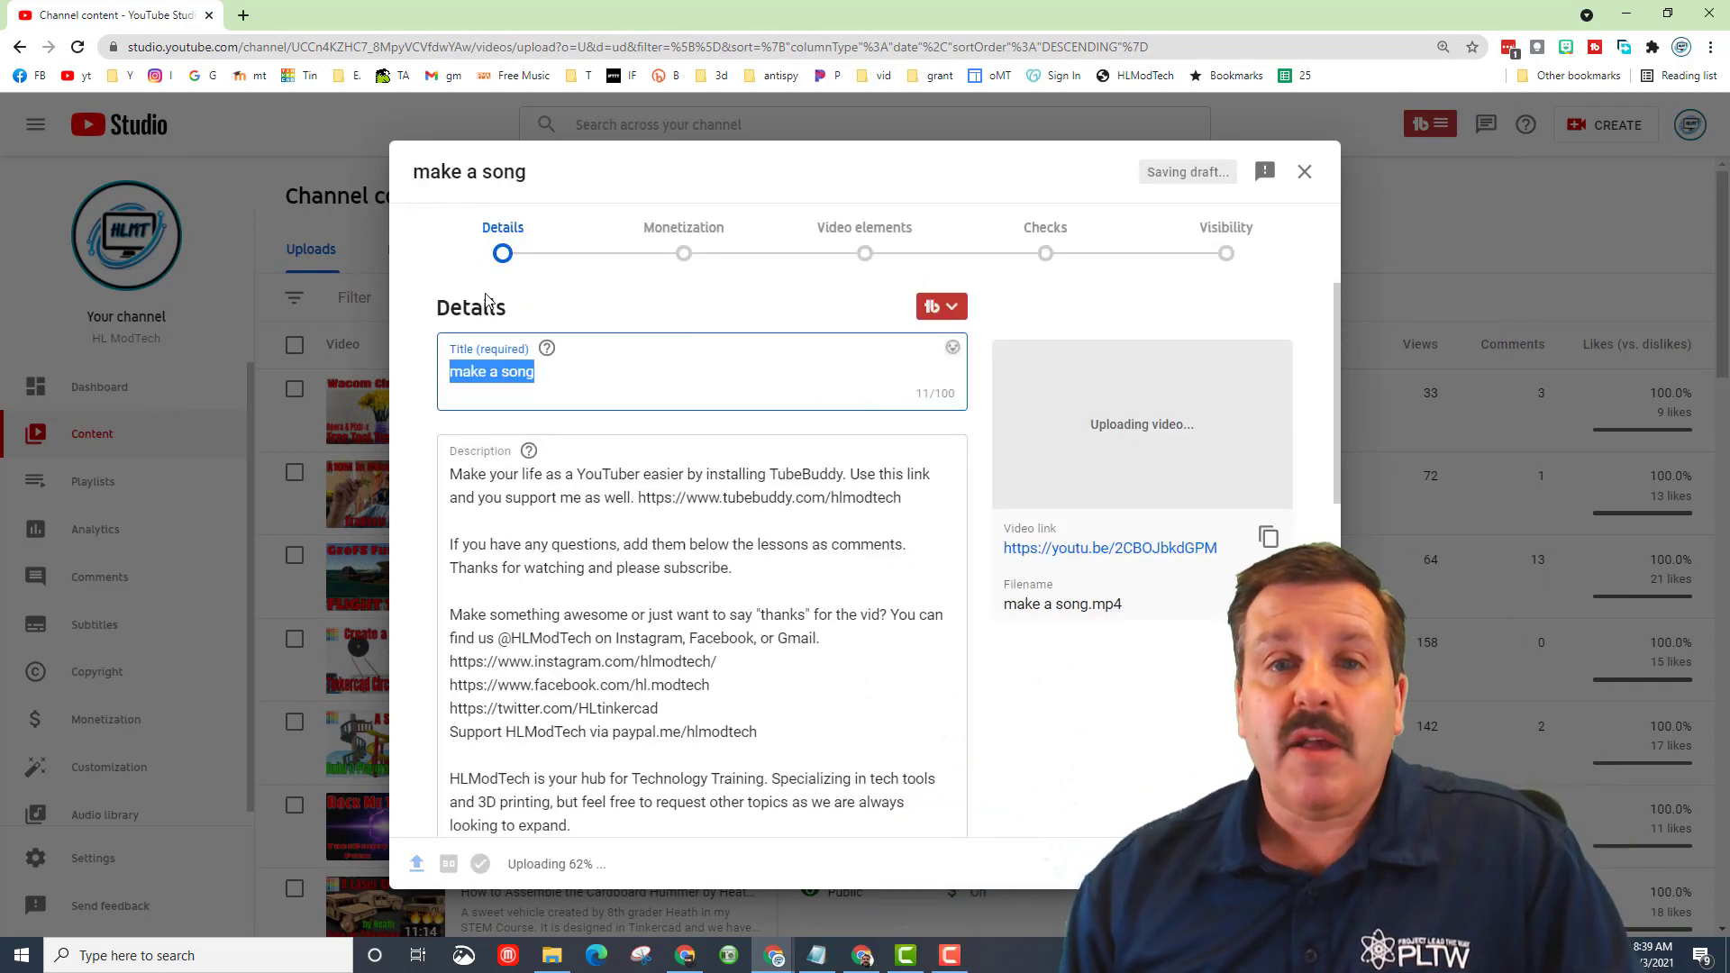
left_click(942, 310)
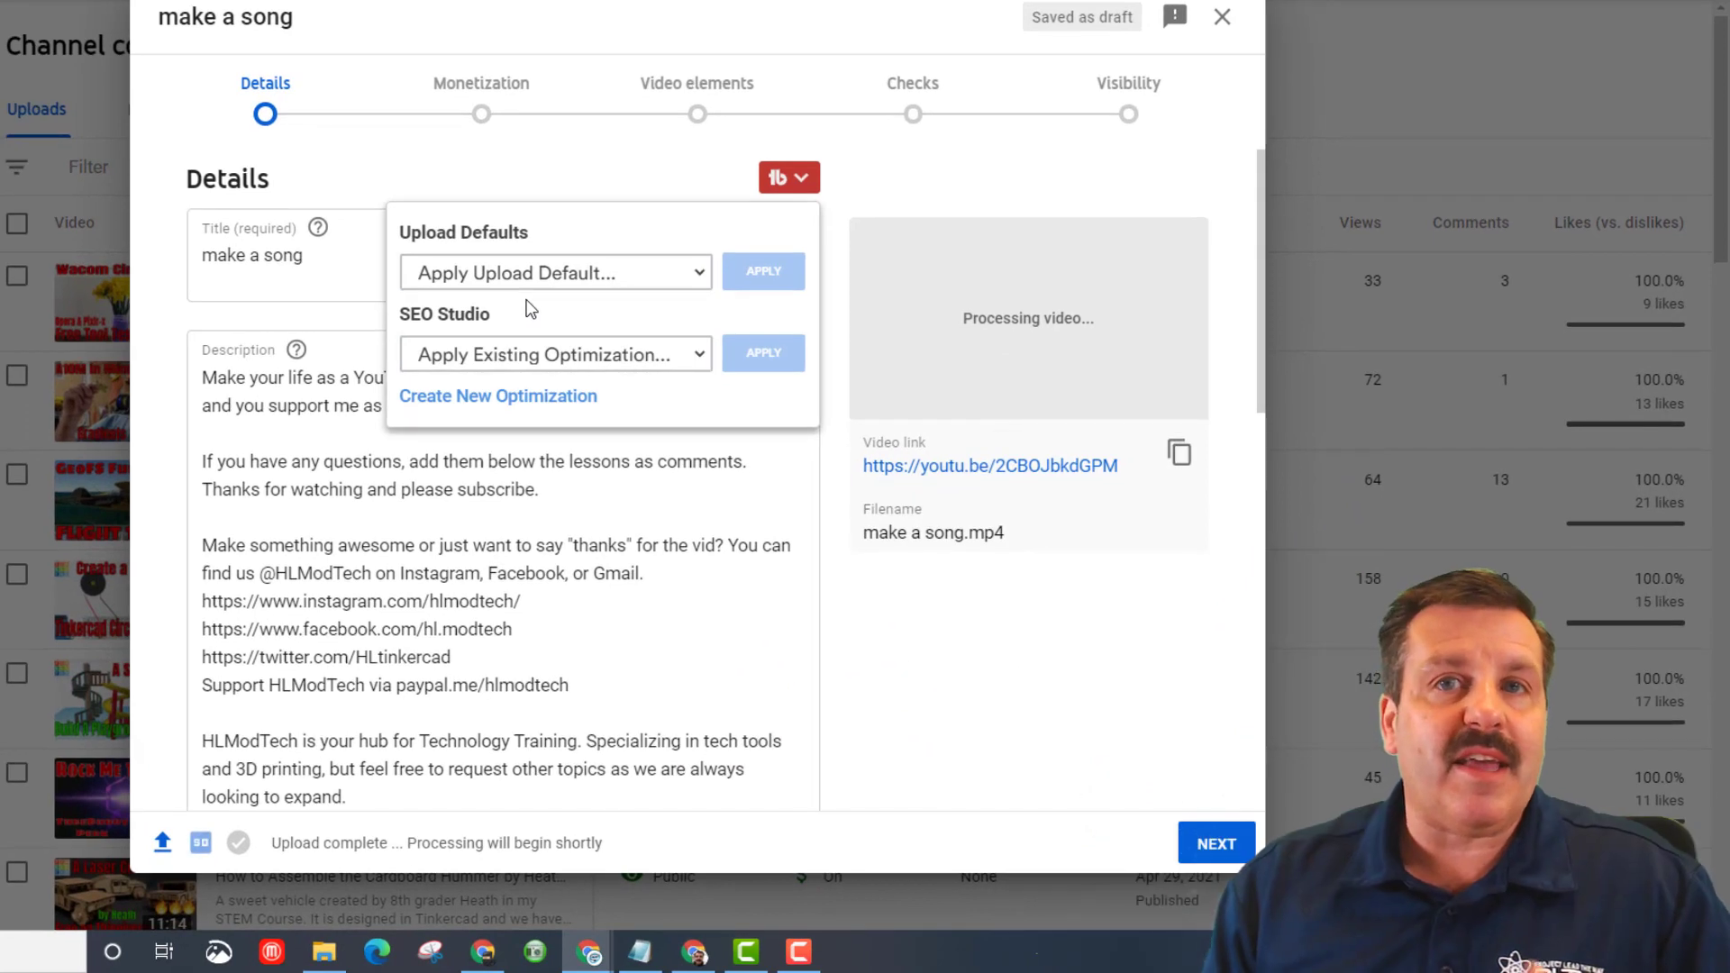
left_click(399, 149)
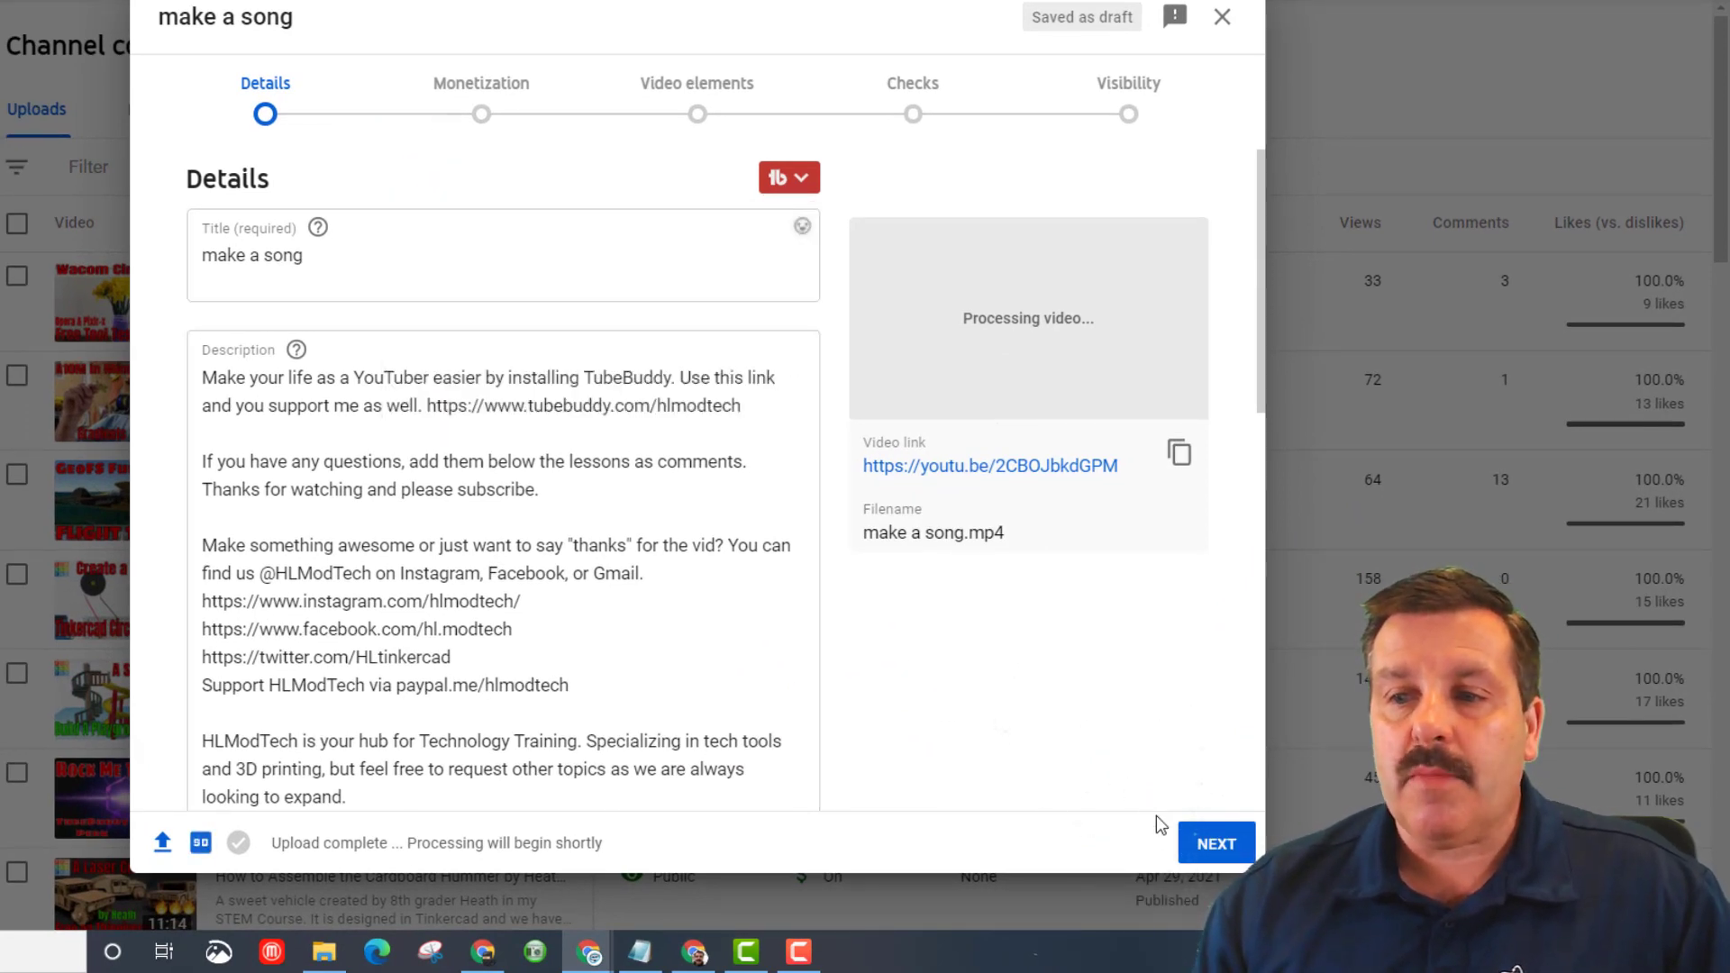
Turn monetization on and submit the ad suitability rating for 'make a song'
left_click(1210, 843)
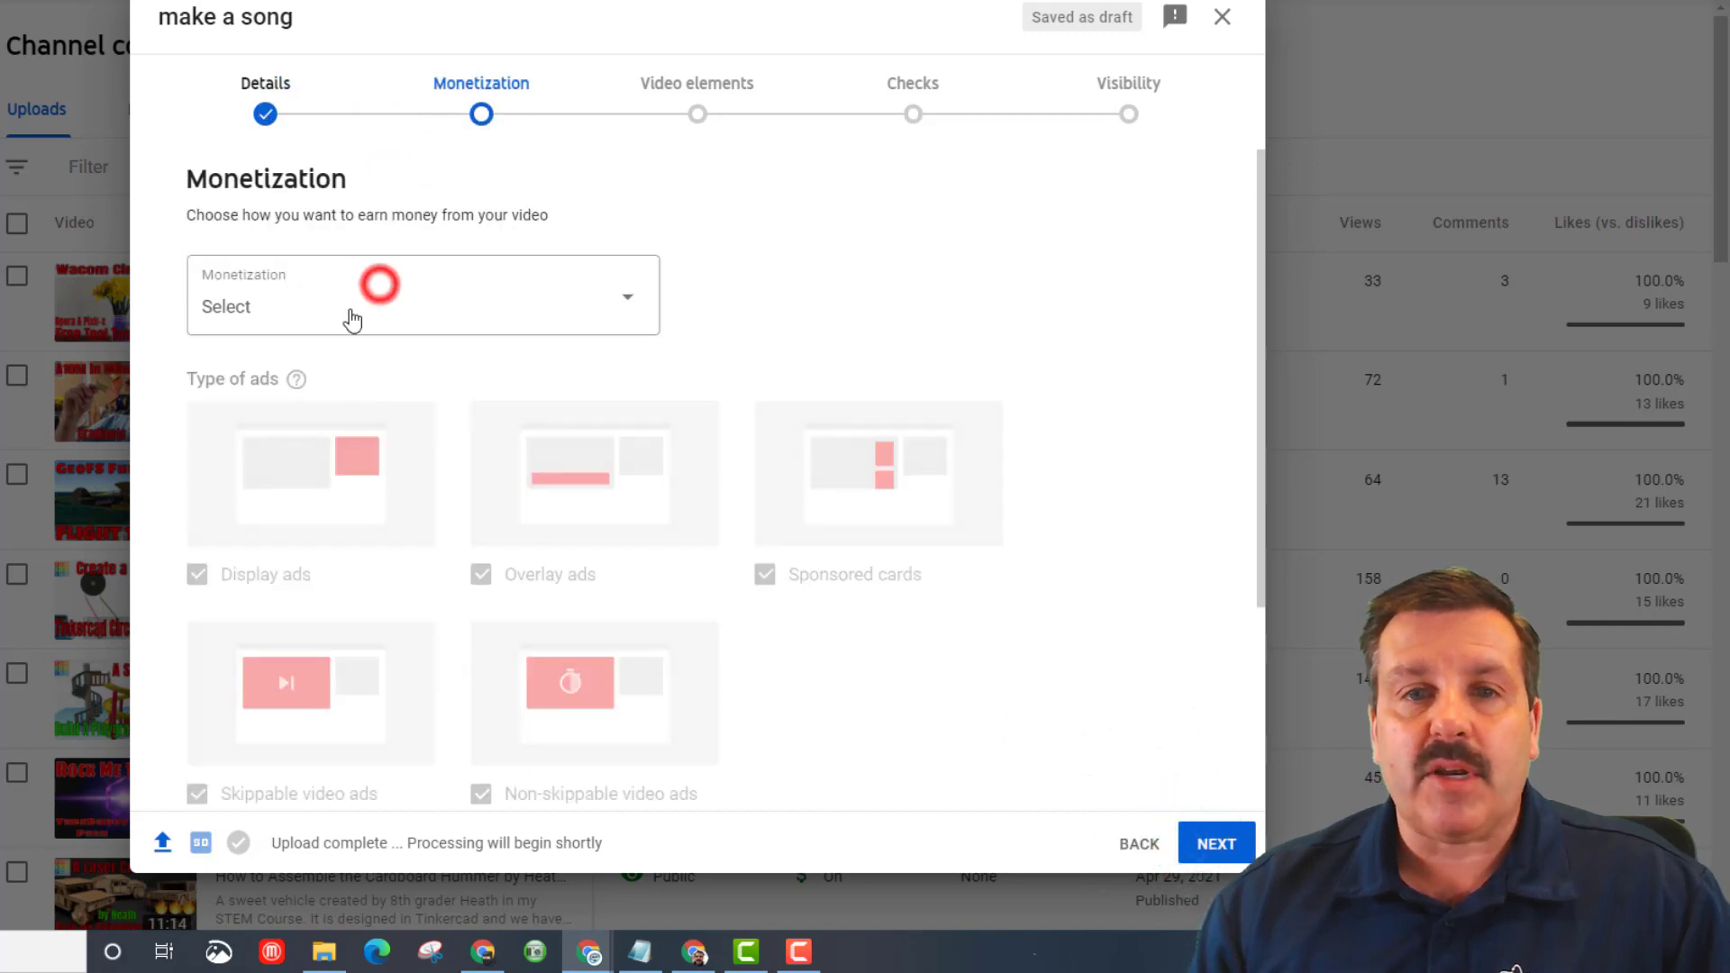
left_click(277, 308)
left_click(230, 289)
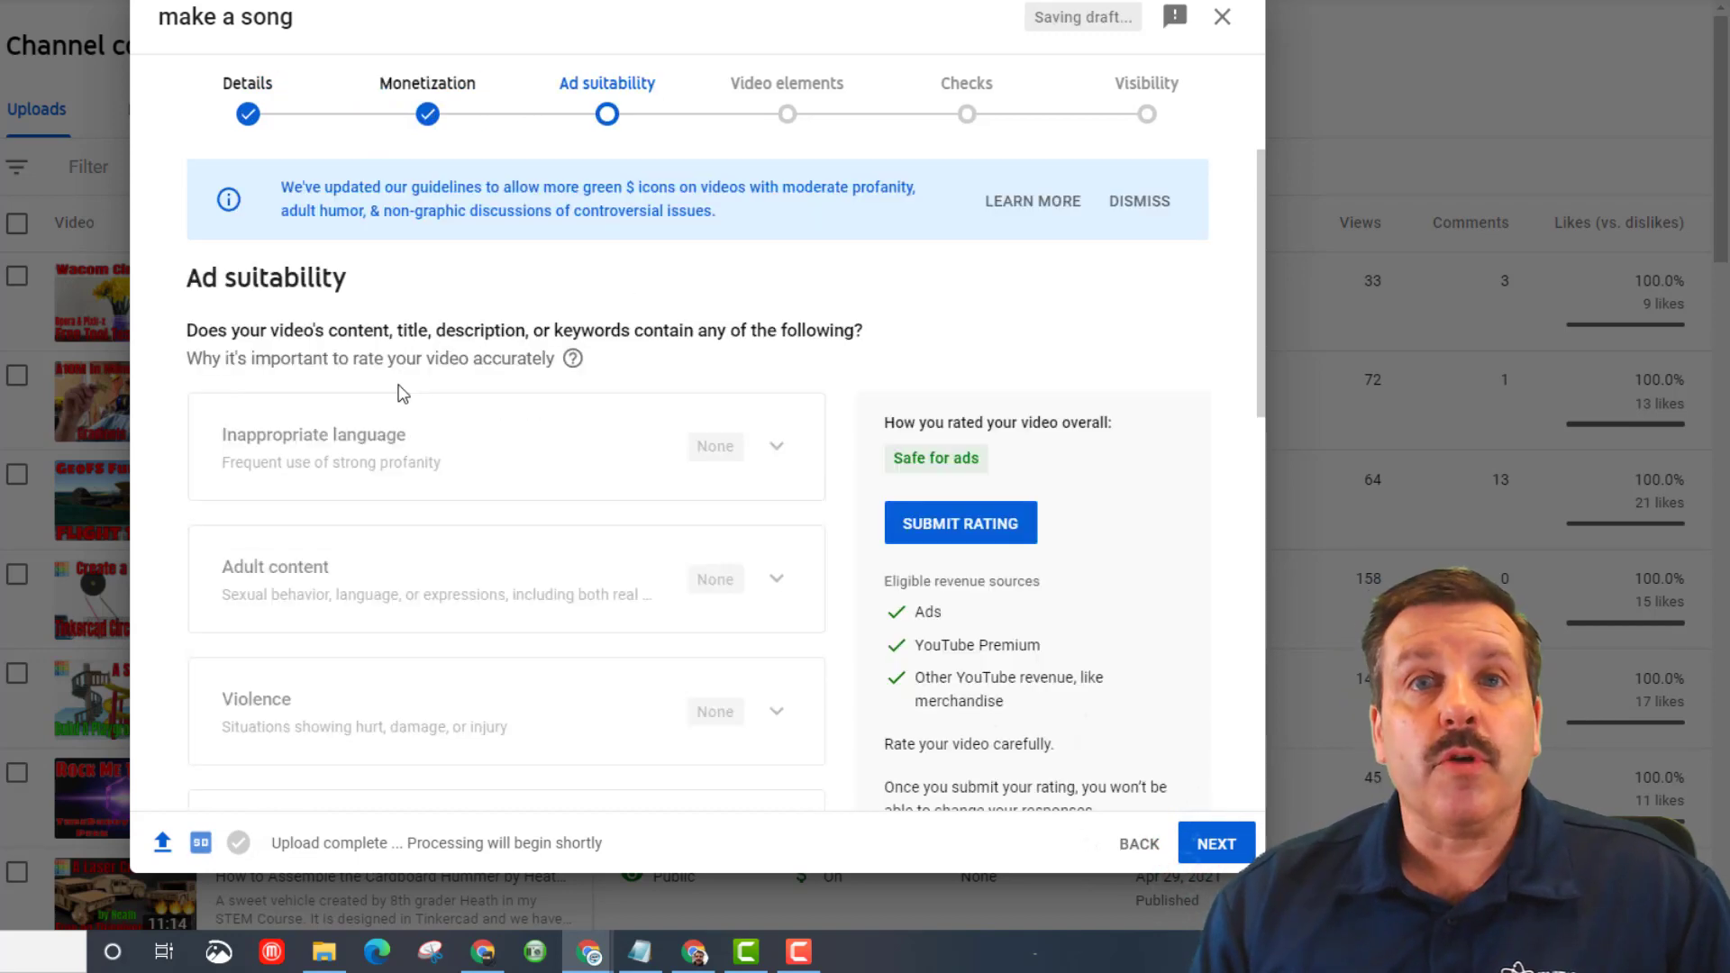
scroll(400, 393, "down", 5)
scroll(363, 591, "down", 5)
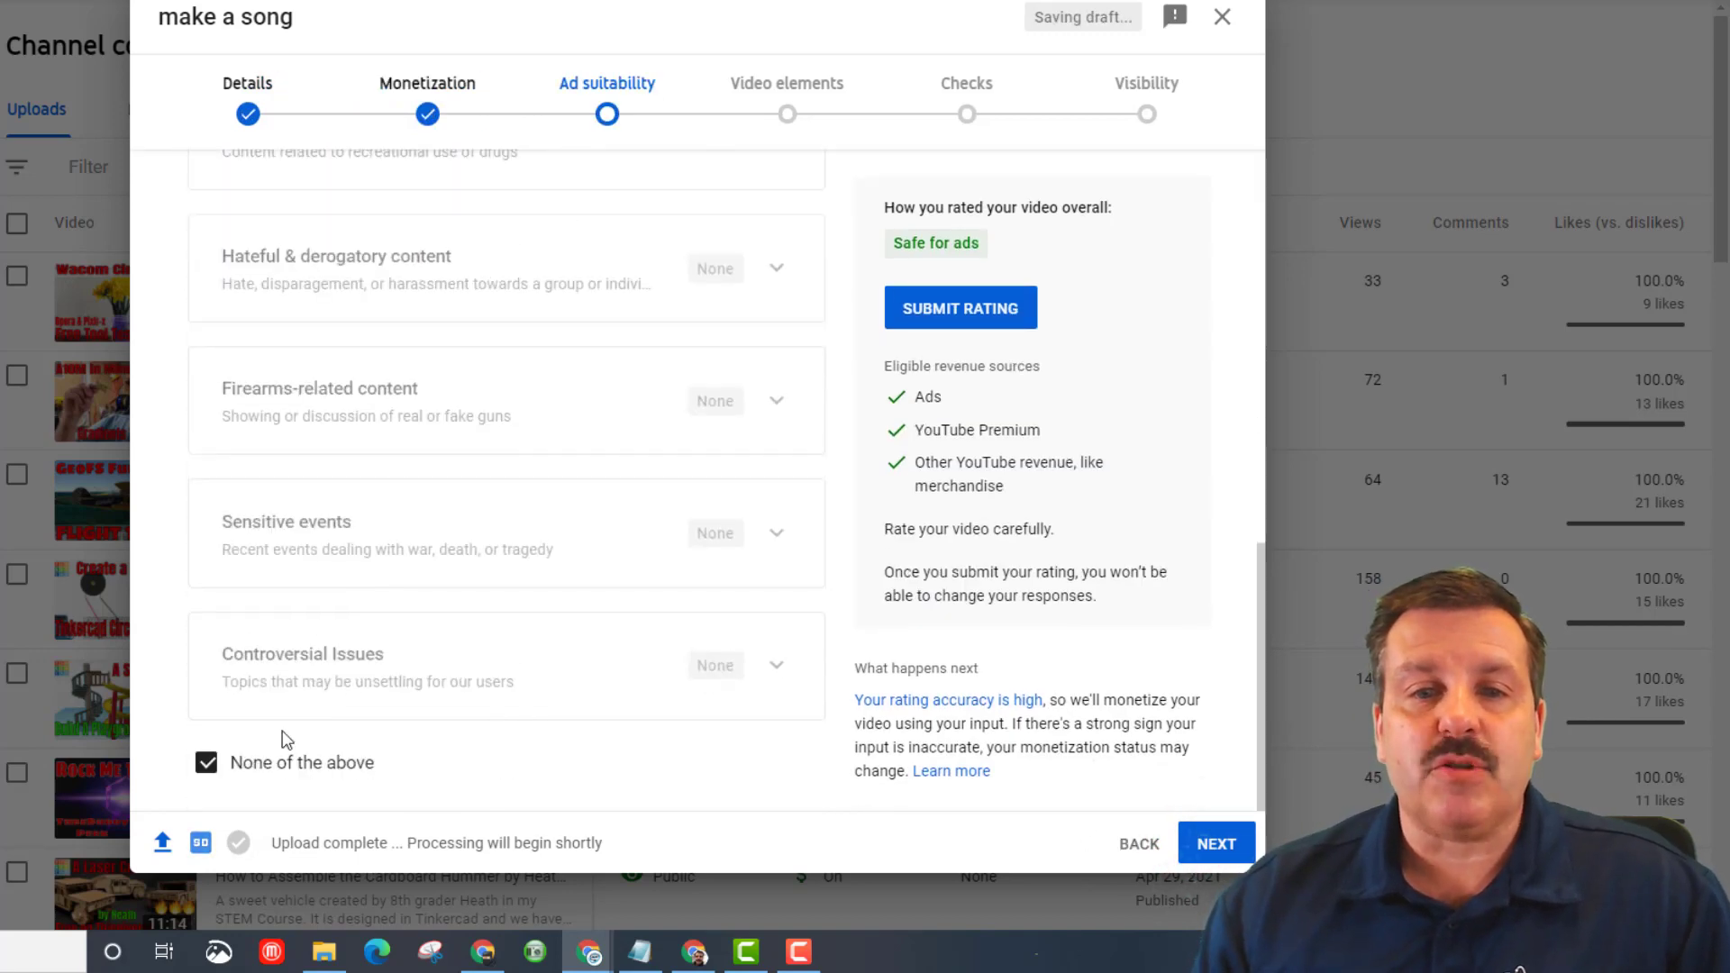
left_click(945, 312)
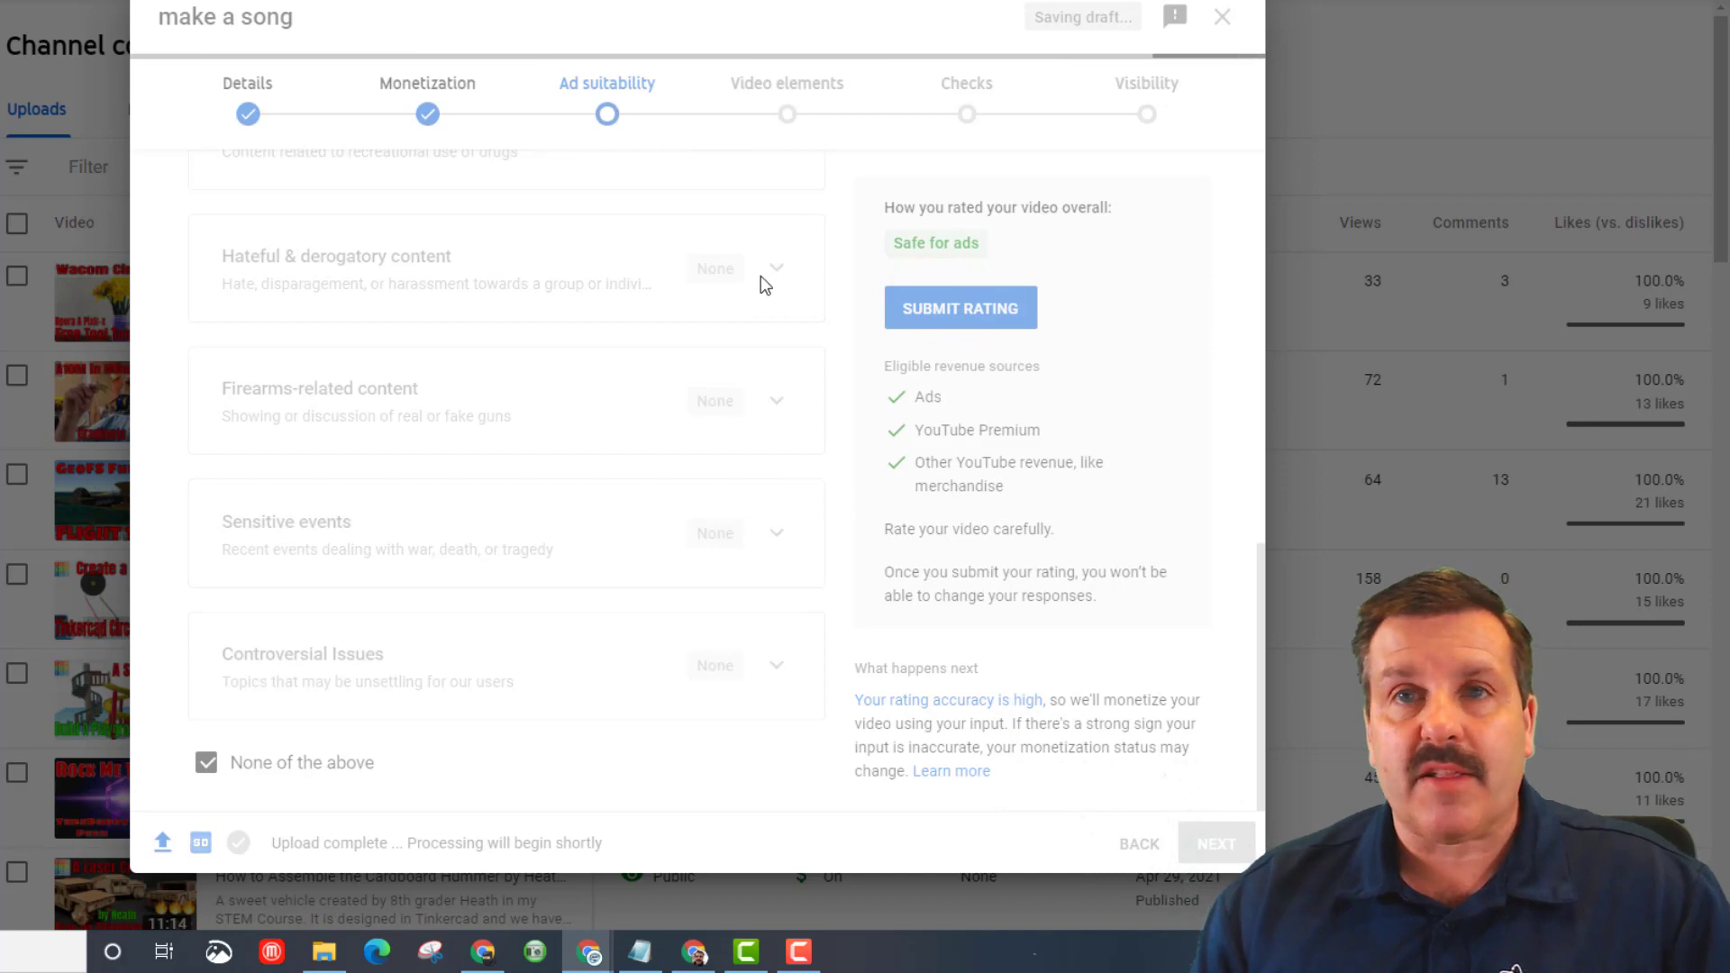
Advance through Video elements and Checks, then save the video as Unlisted
left_click(1215, 844)
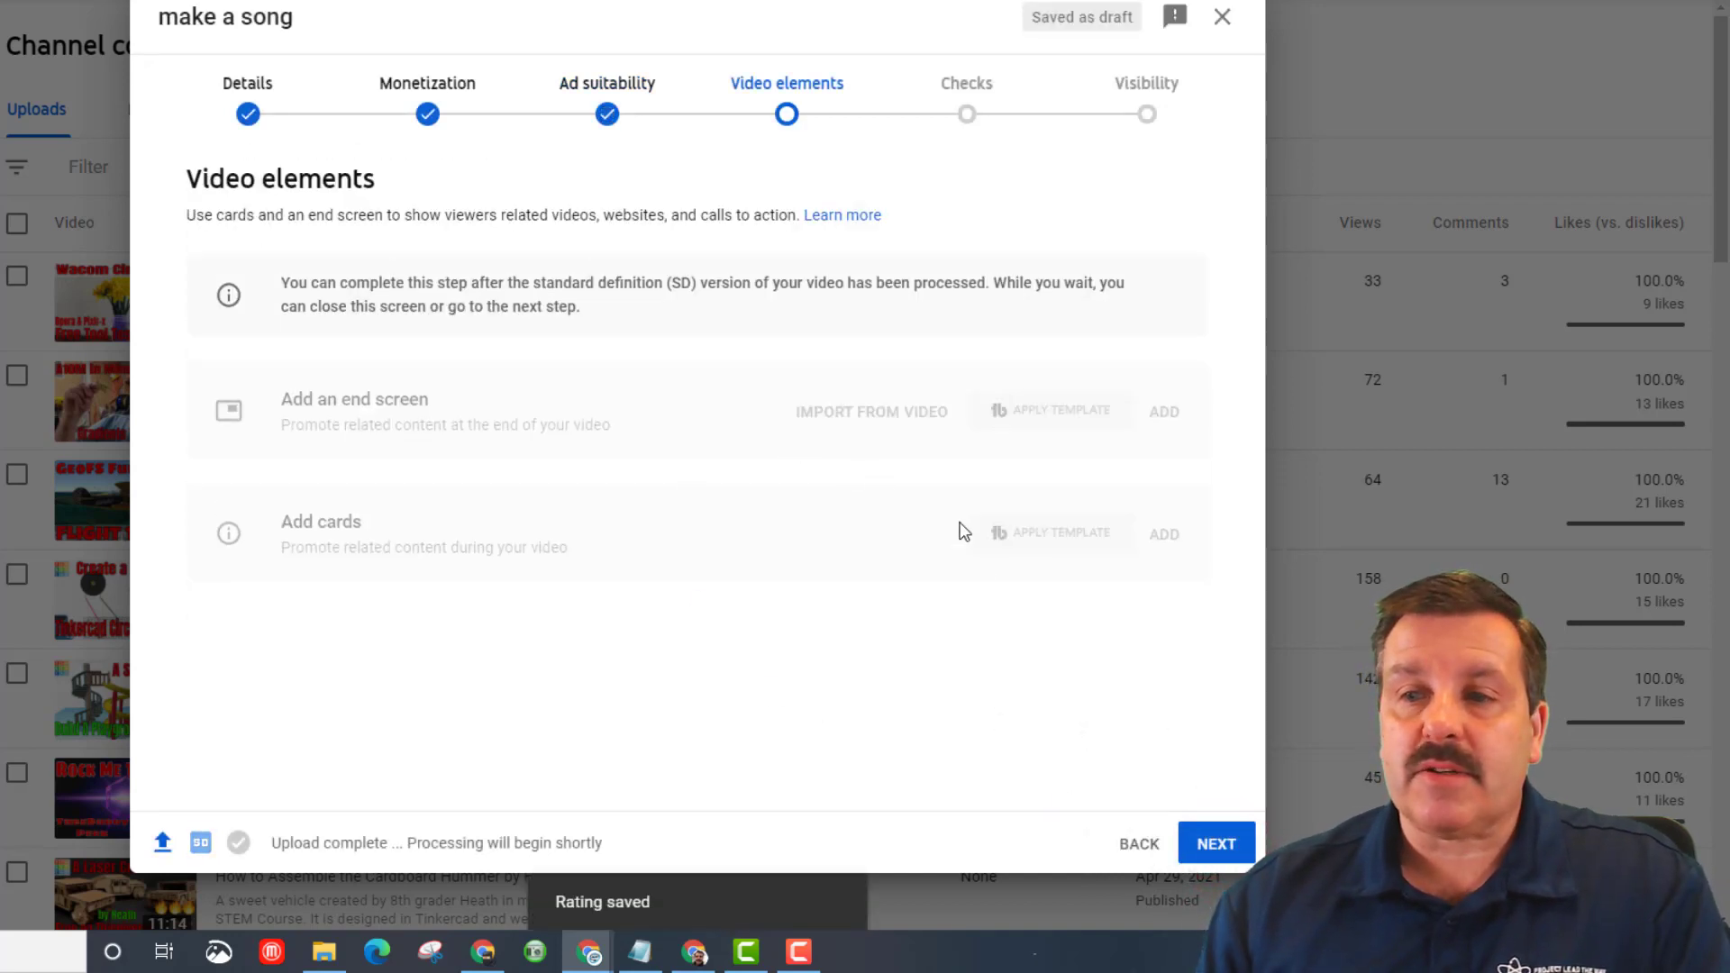
left_click(1230, 843)
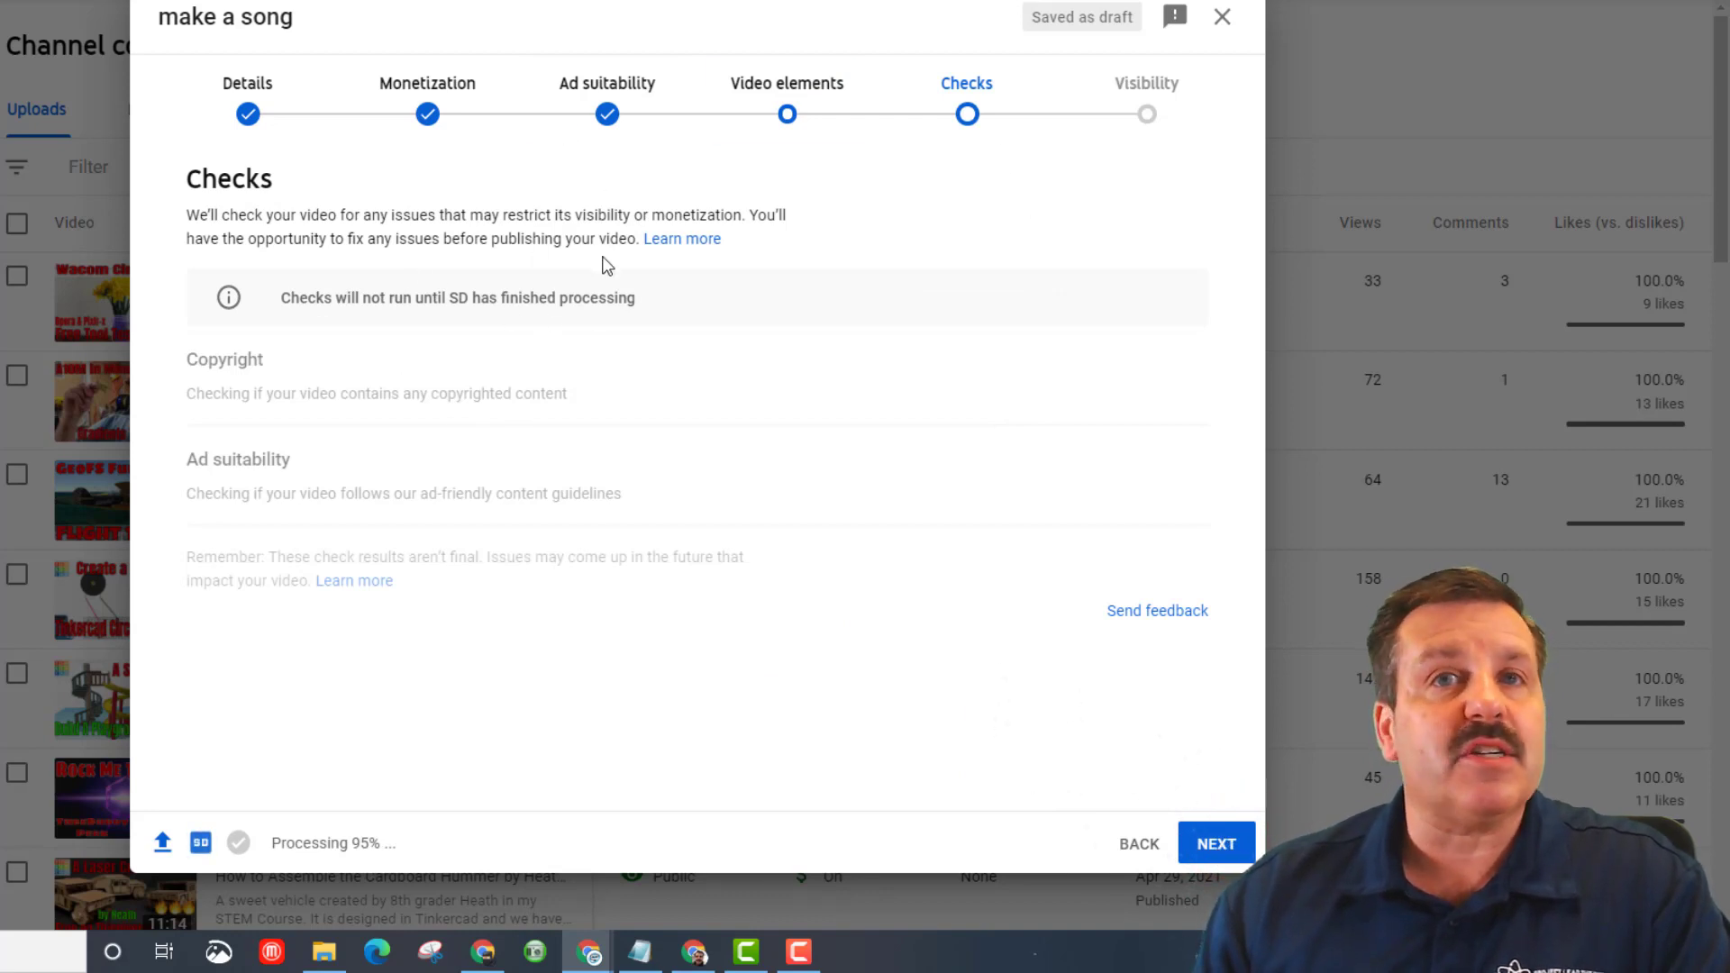
left_click(1220, 848)
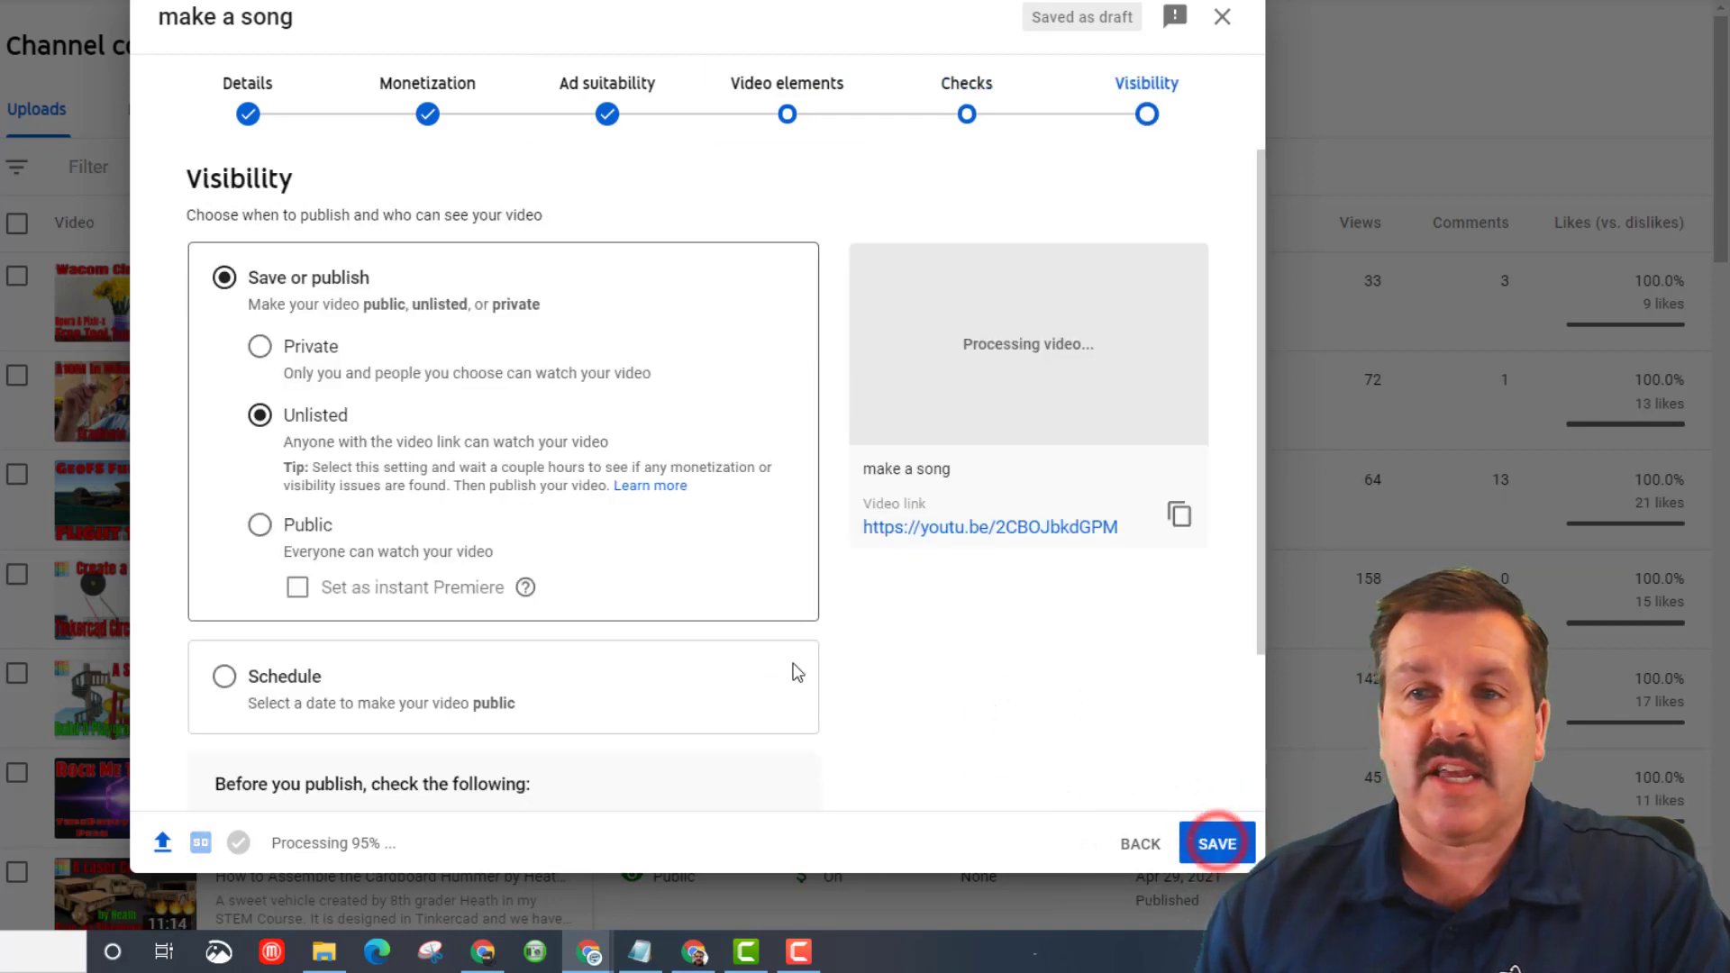
left_click(1216, 843)
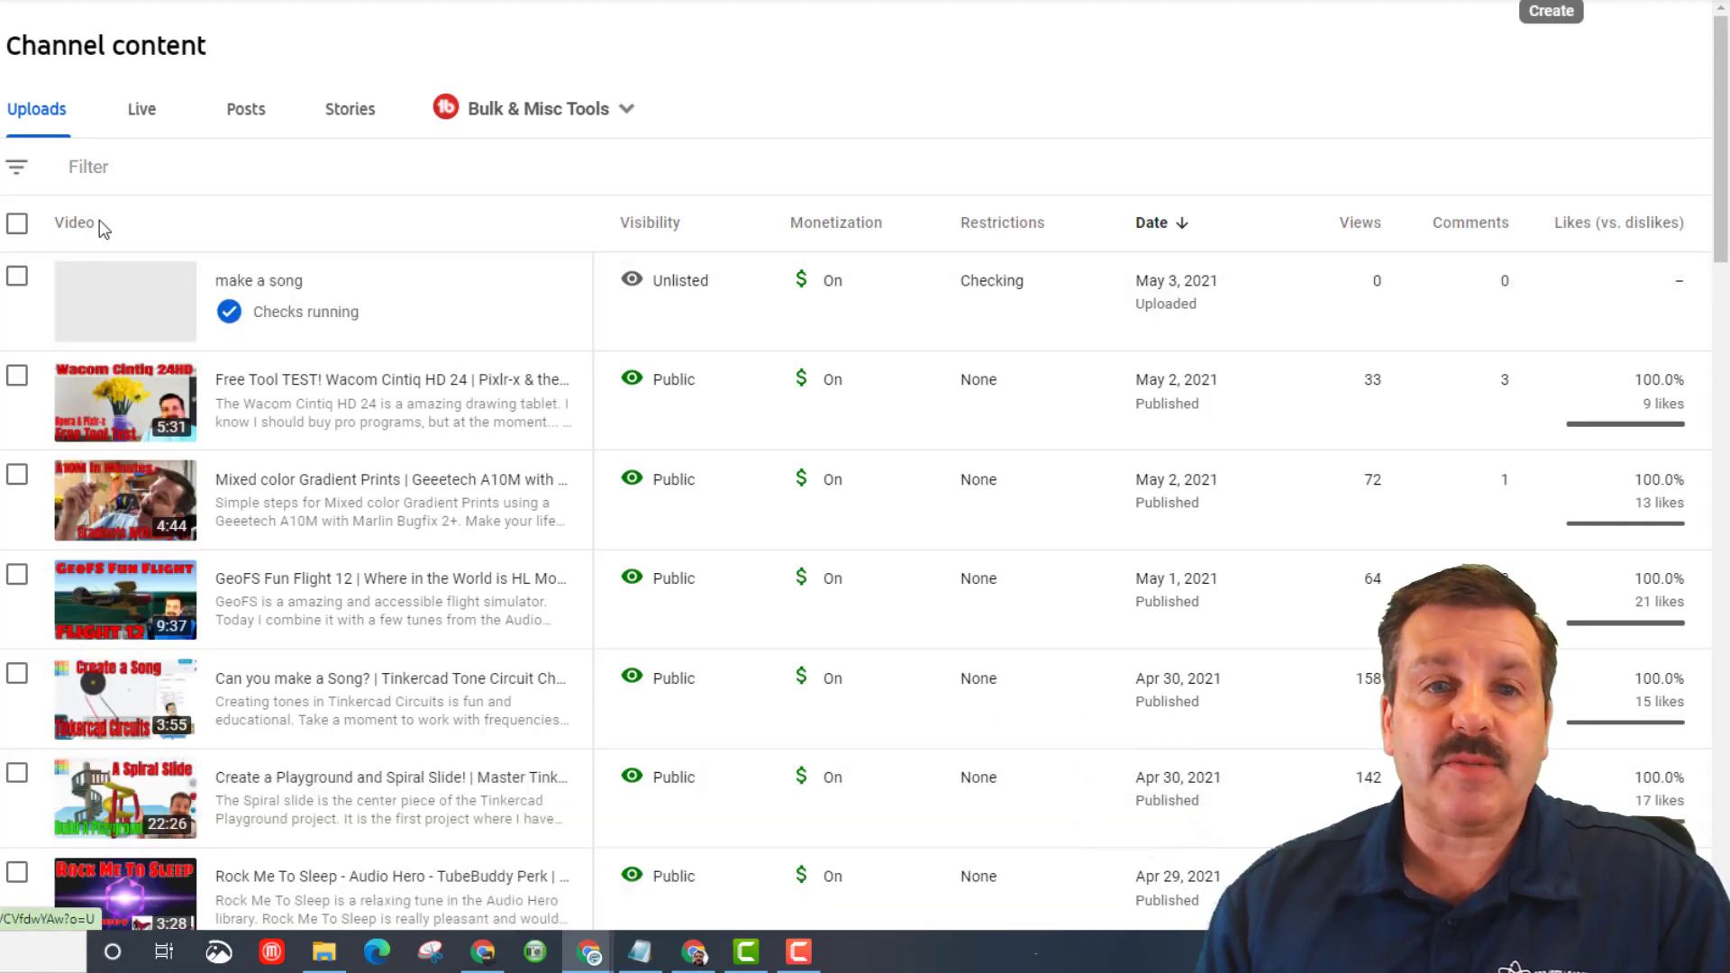
Apply TubeBuddy's 'circuits' upload-default profile to the 'make a song' details page
left_click(241, 301)
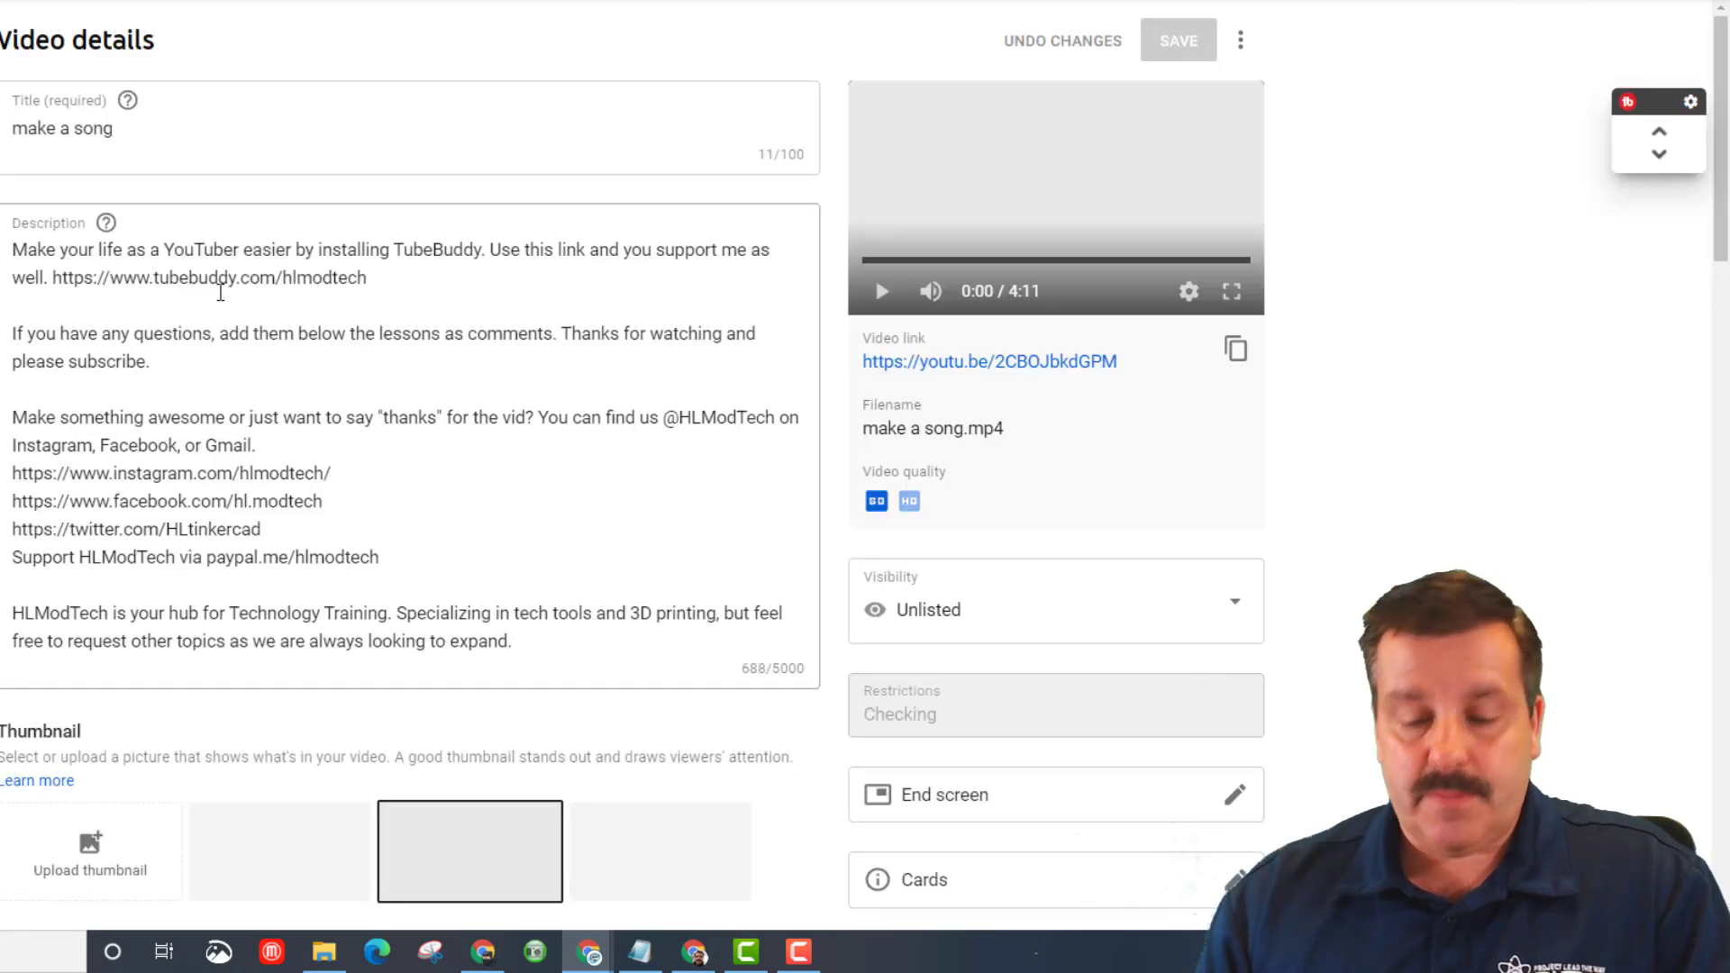
scroll(872, 449, "down", 5)
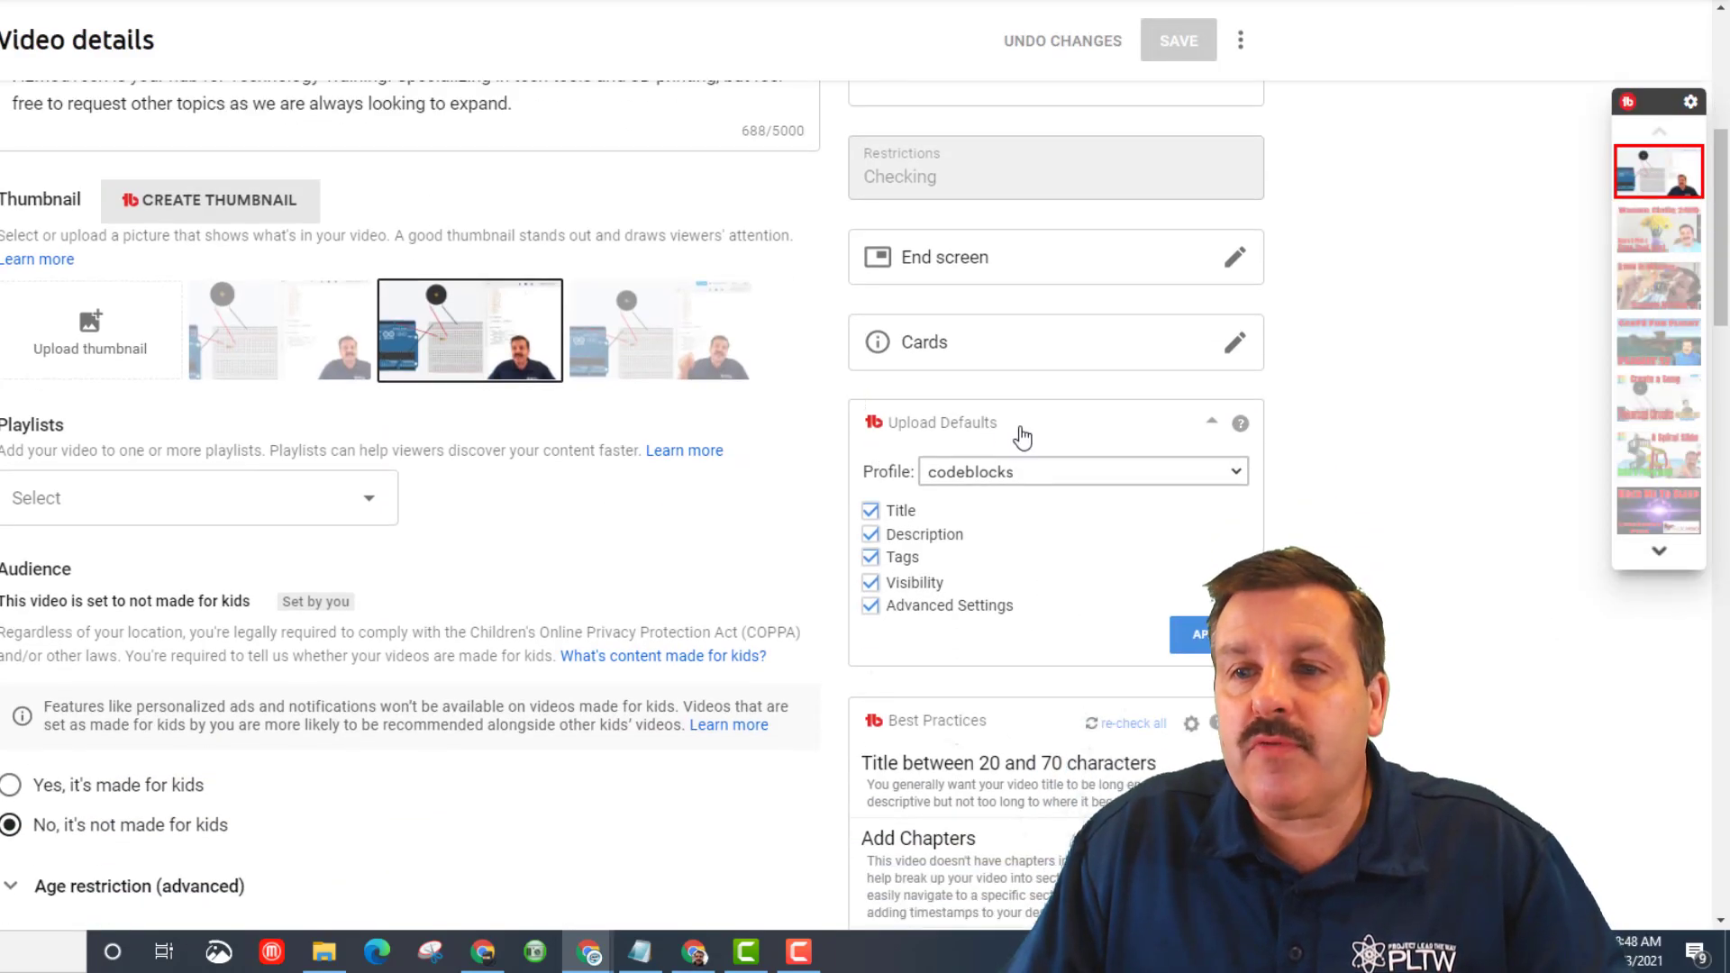
left_click(1081, 471)
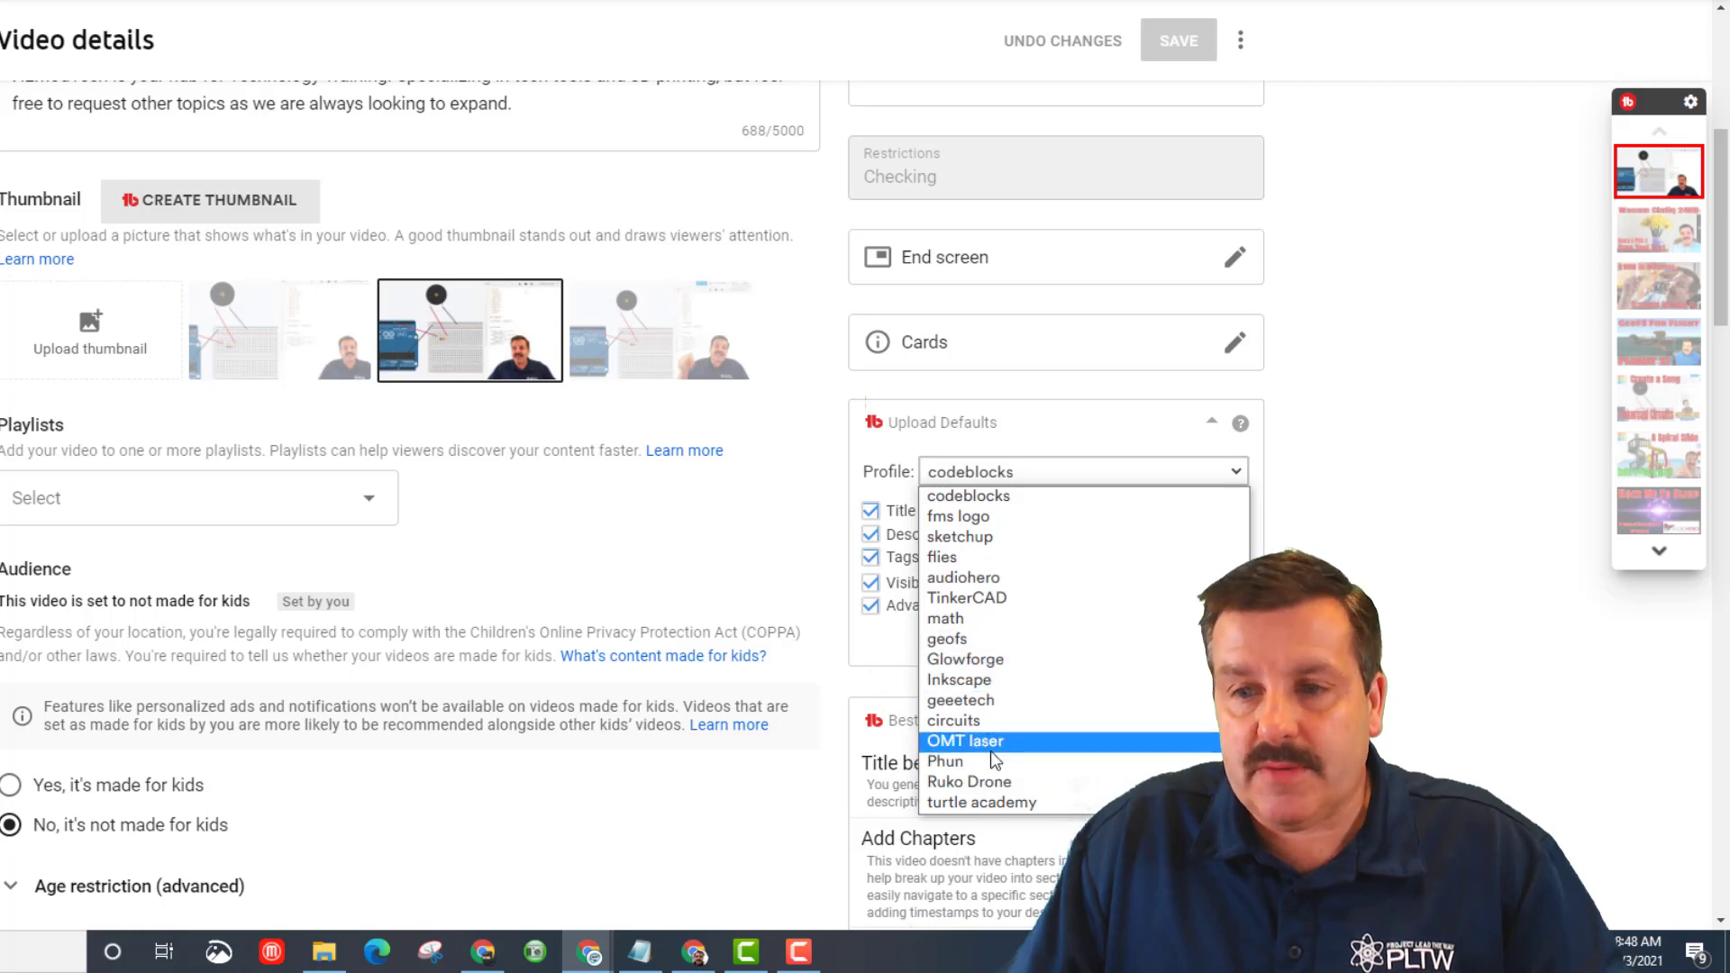
left_click(955, 720)
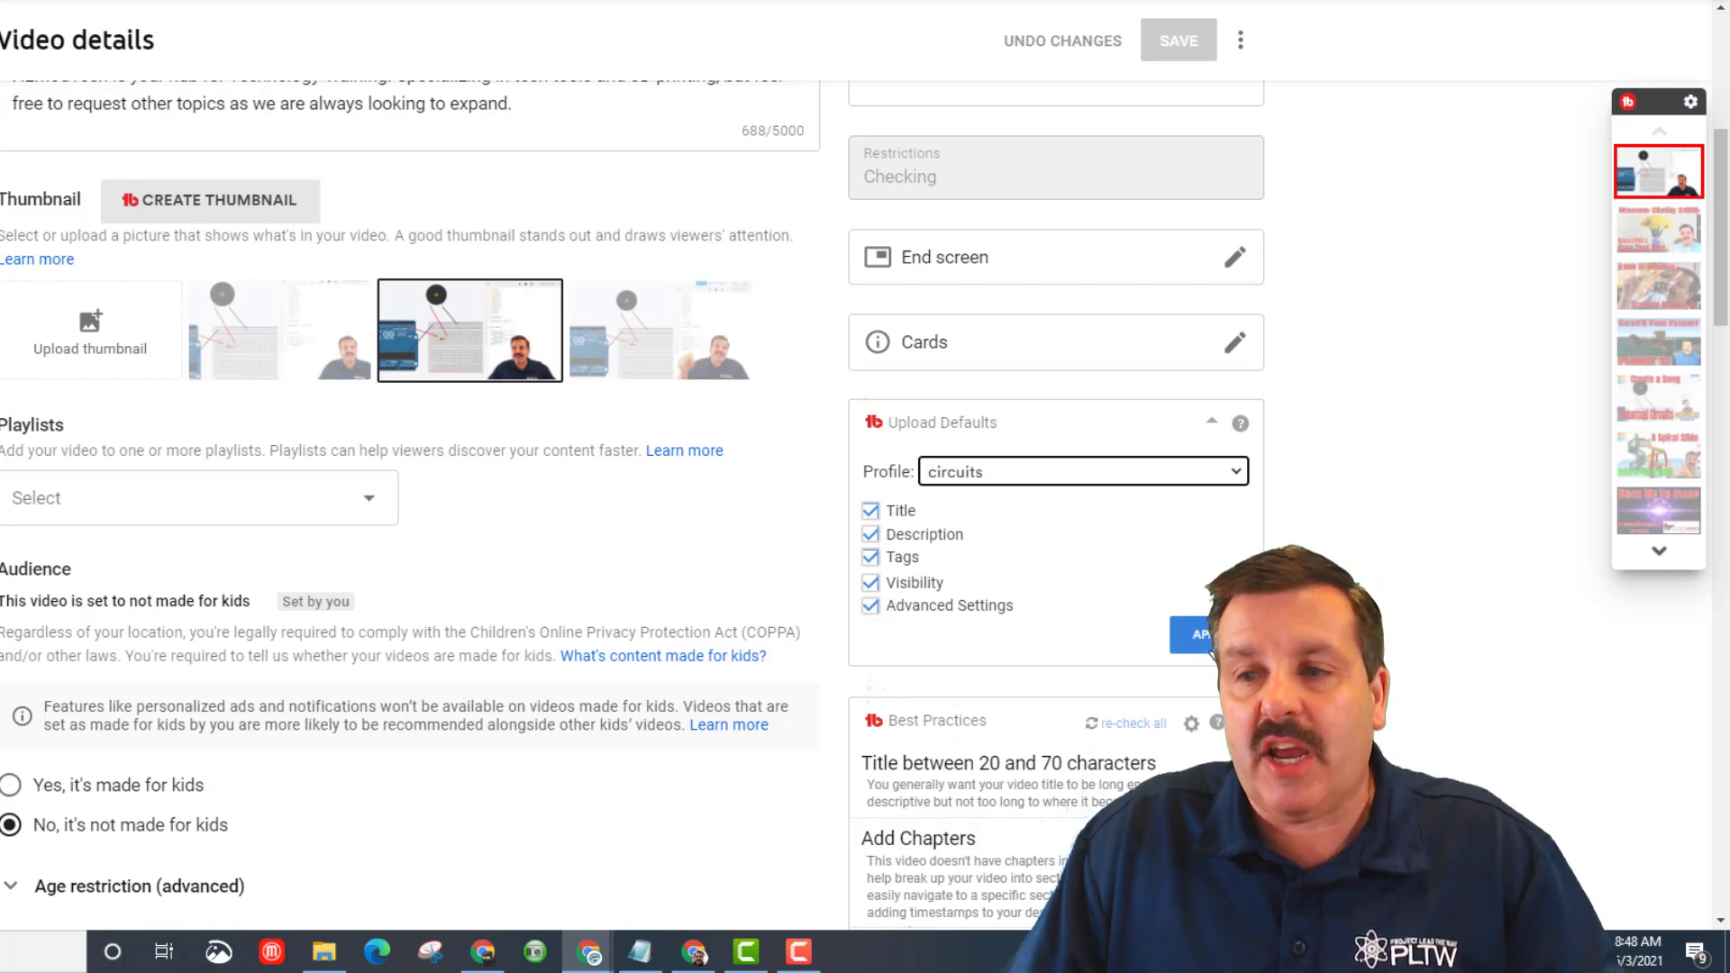
left_click(1207, 638)
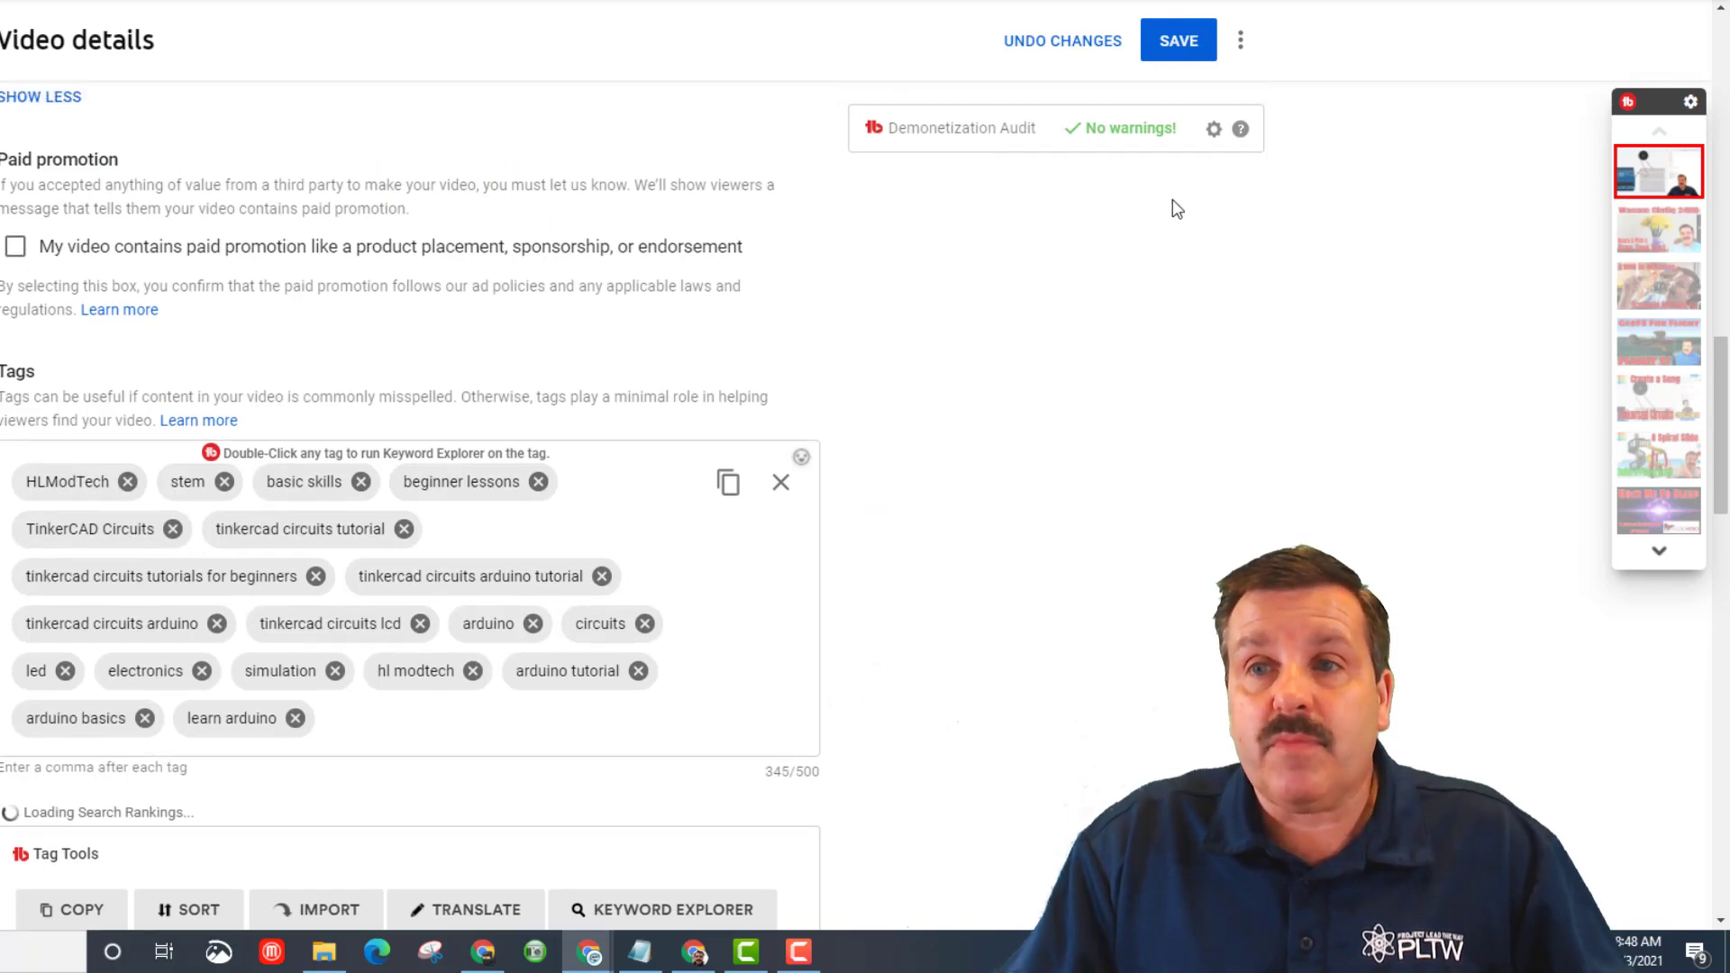
scroll(1171, 199, "up", 5)
scroll(1171, 199, "up", 5)
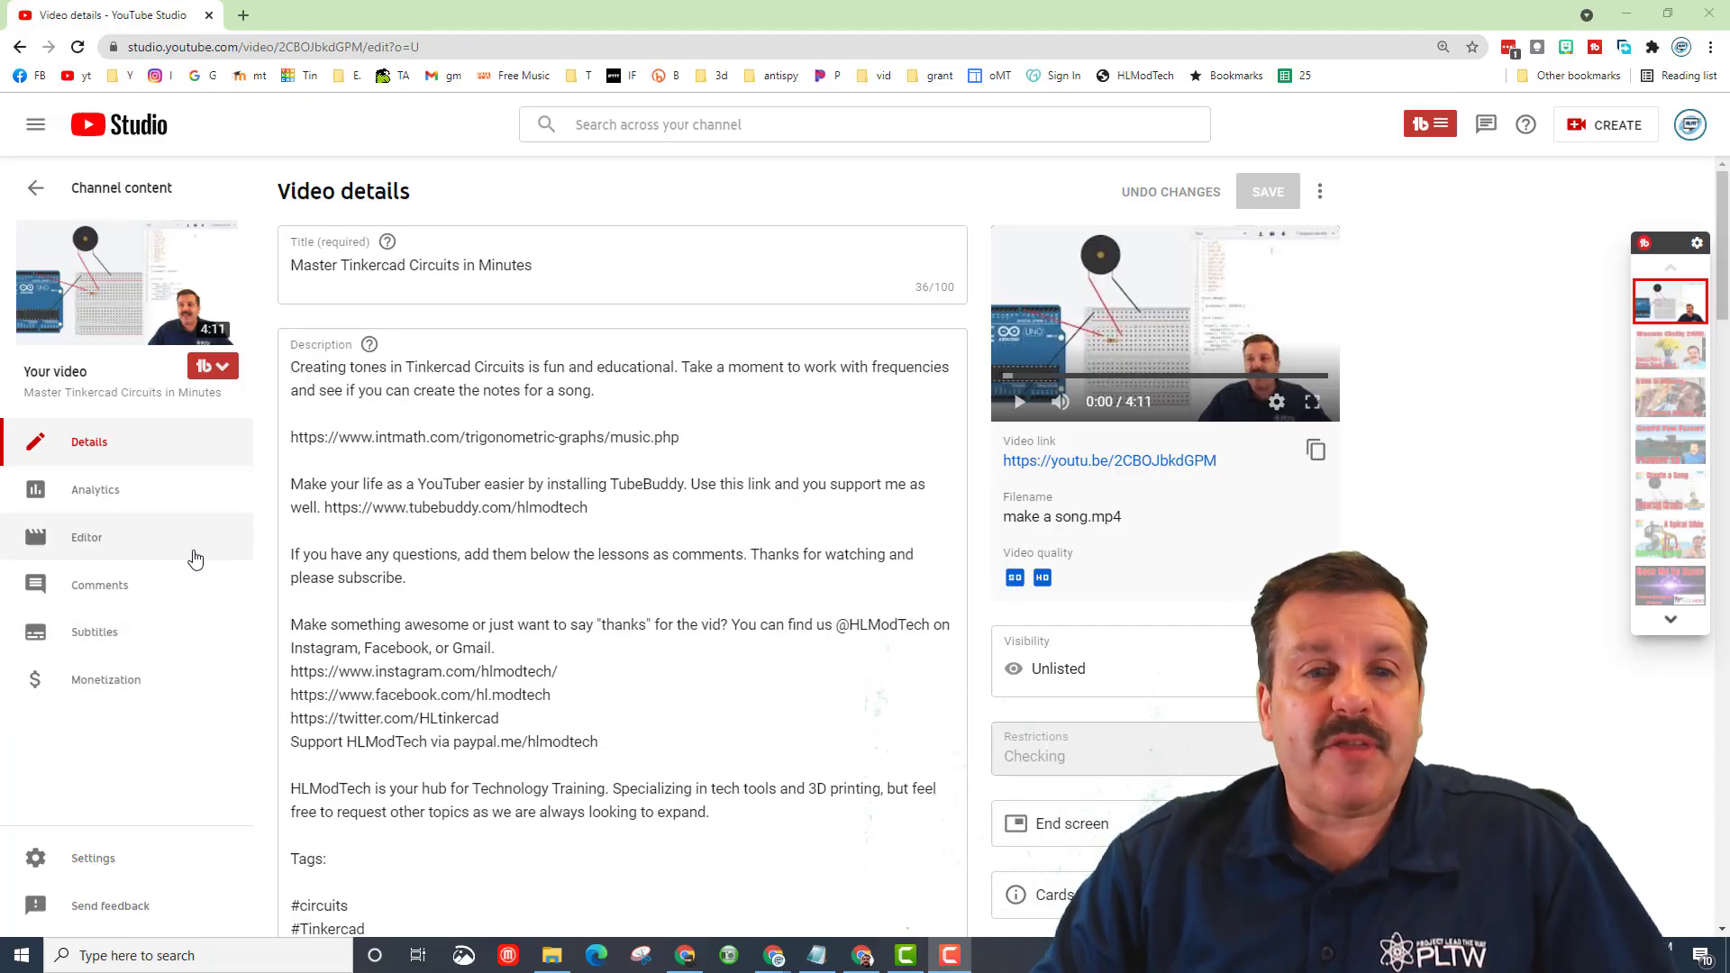
Re-save the 'codeblocks' upload-default profile under Settings > Upload defaults and acknowledge the confirmation
left_click(94, 856)
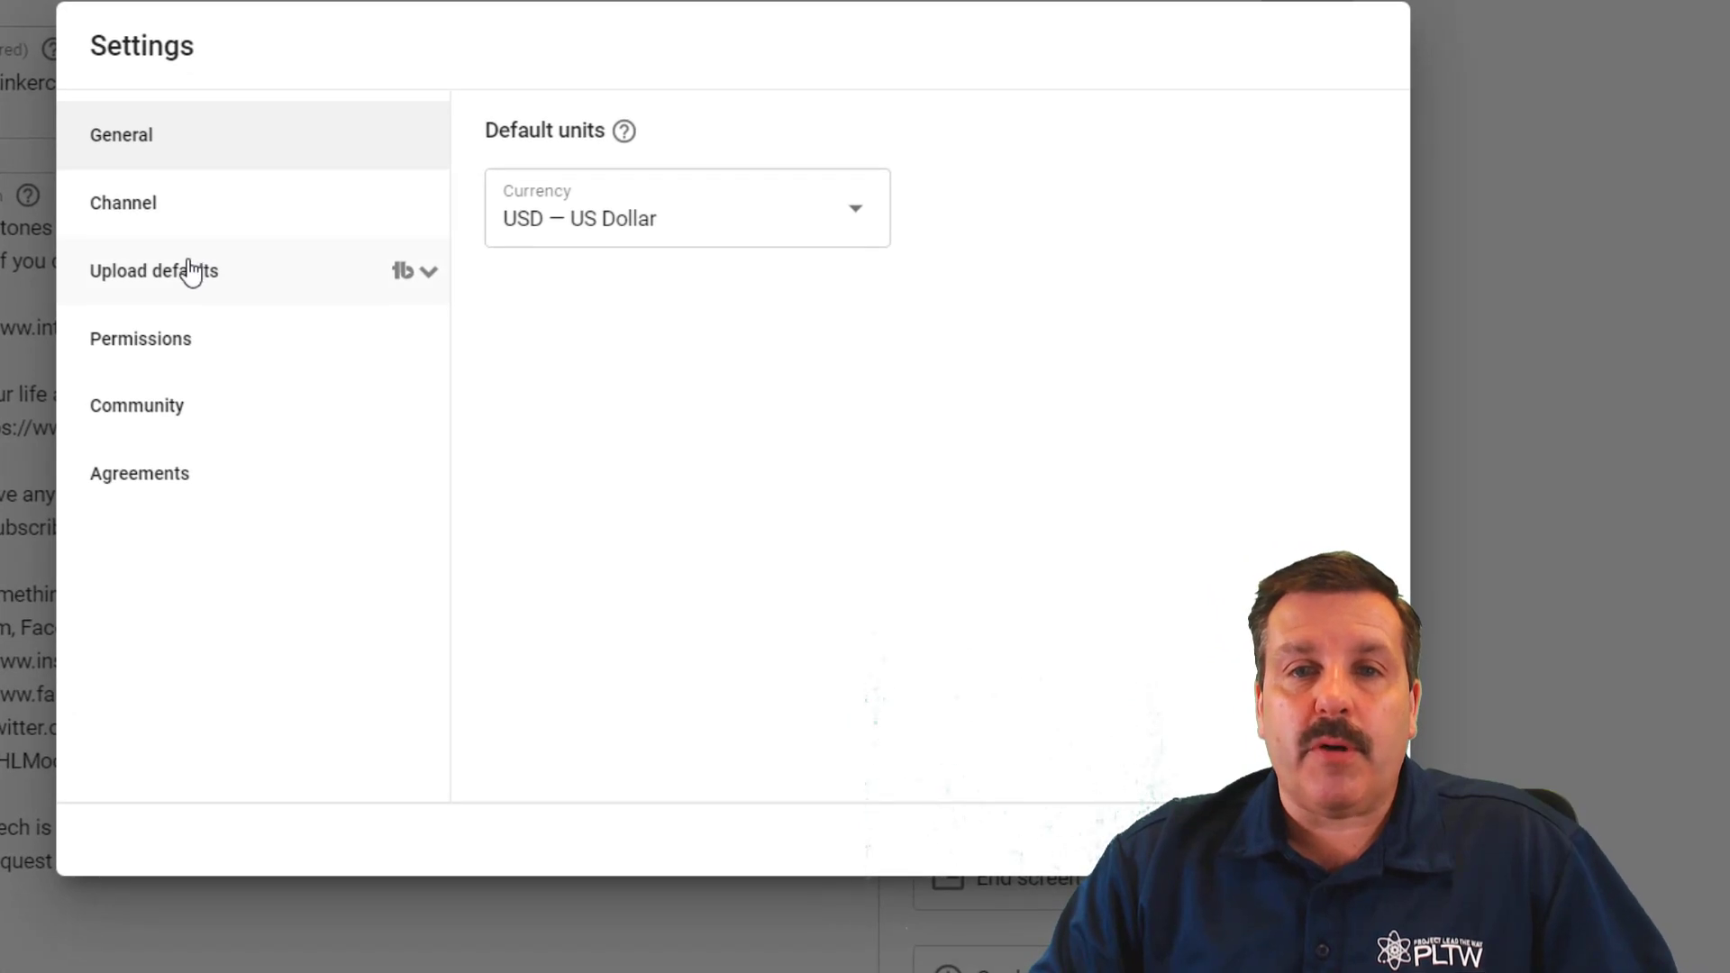
left_click(192, 275)
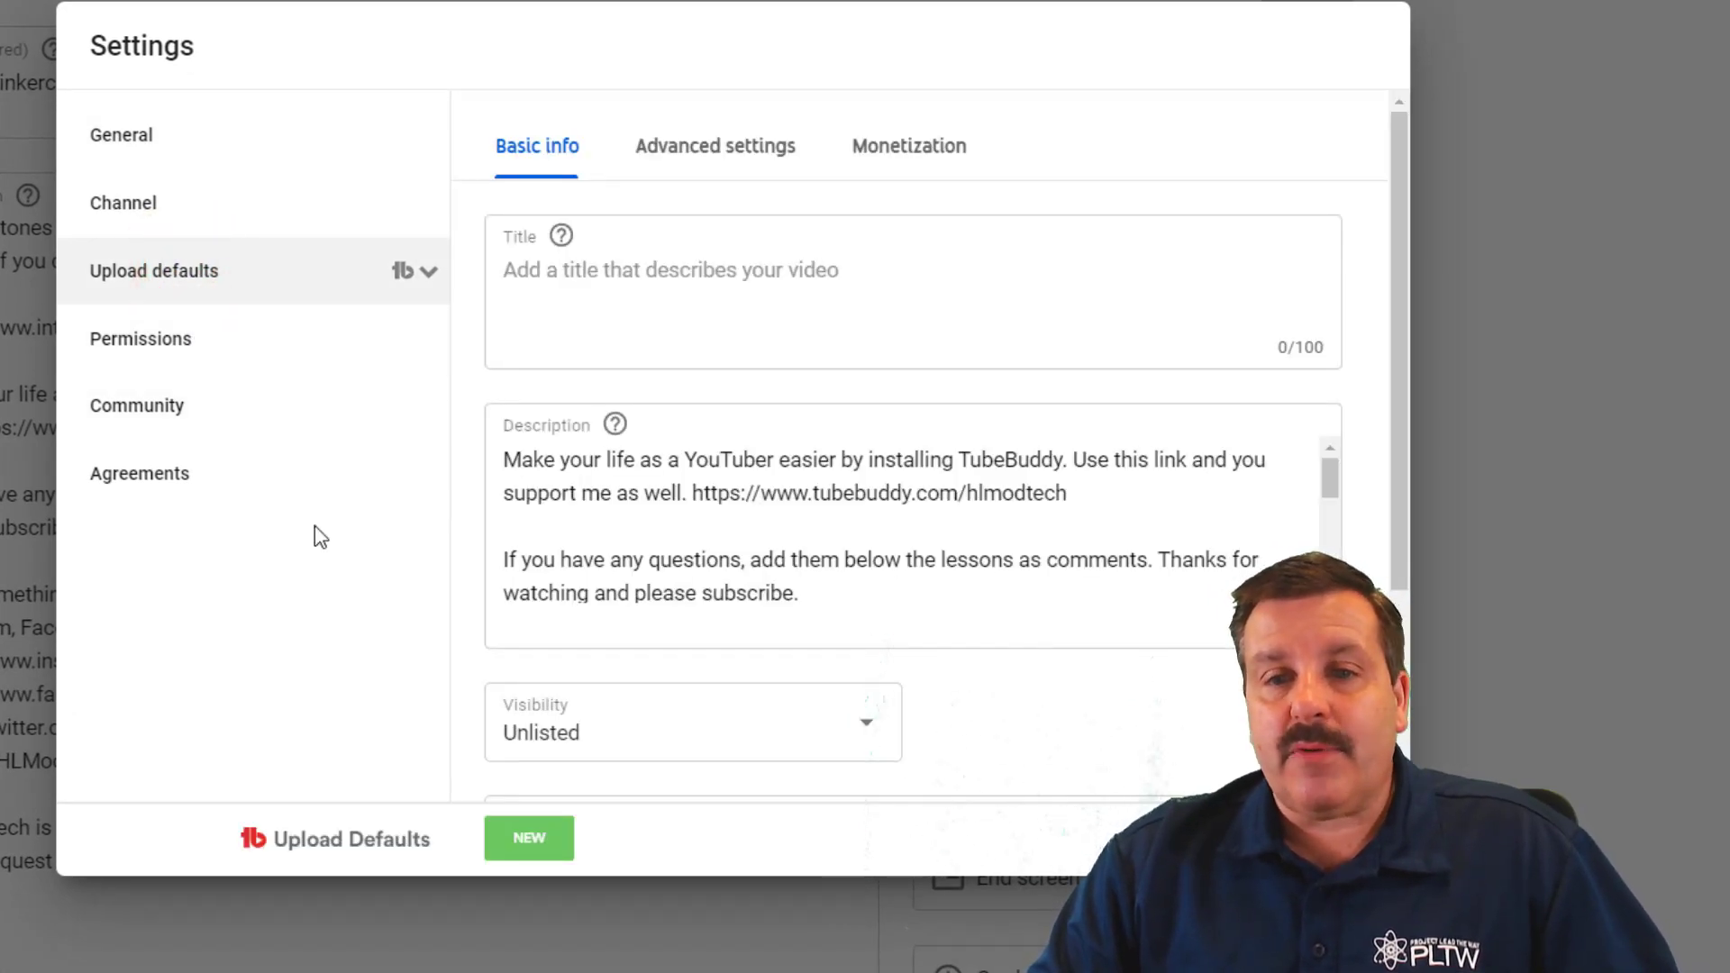
left_click(421, 277)
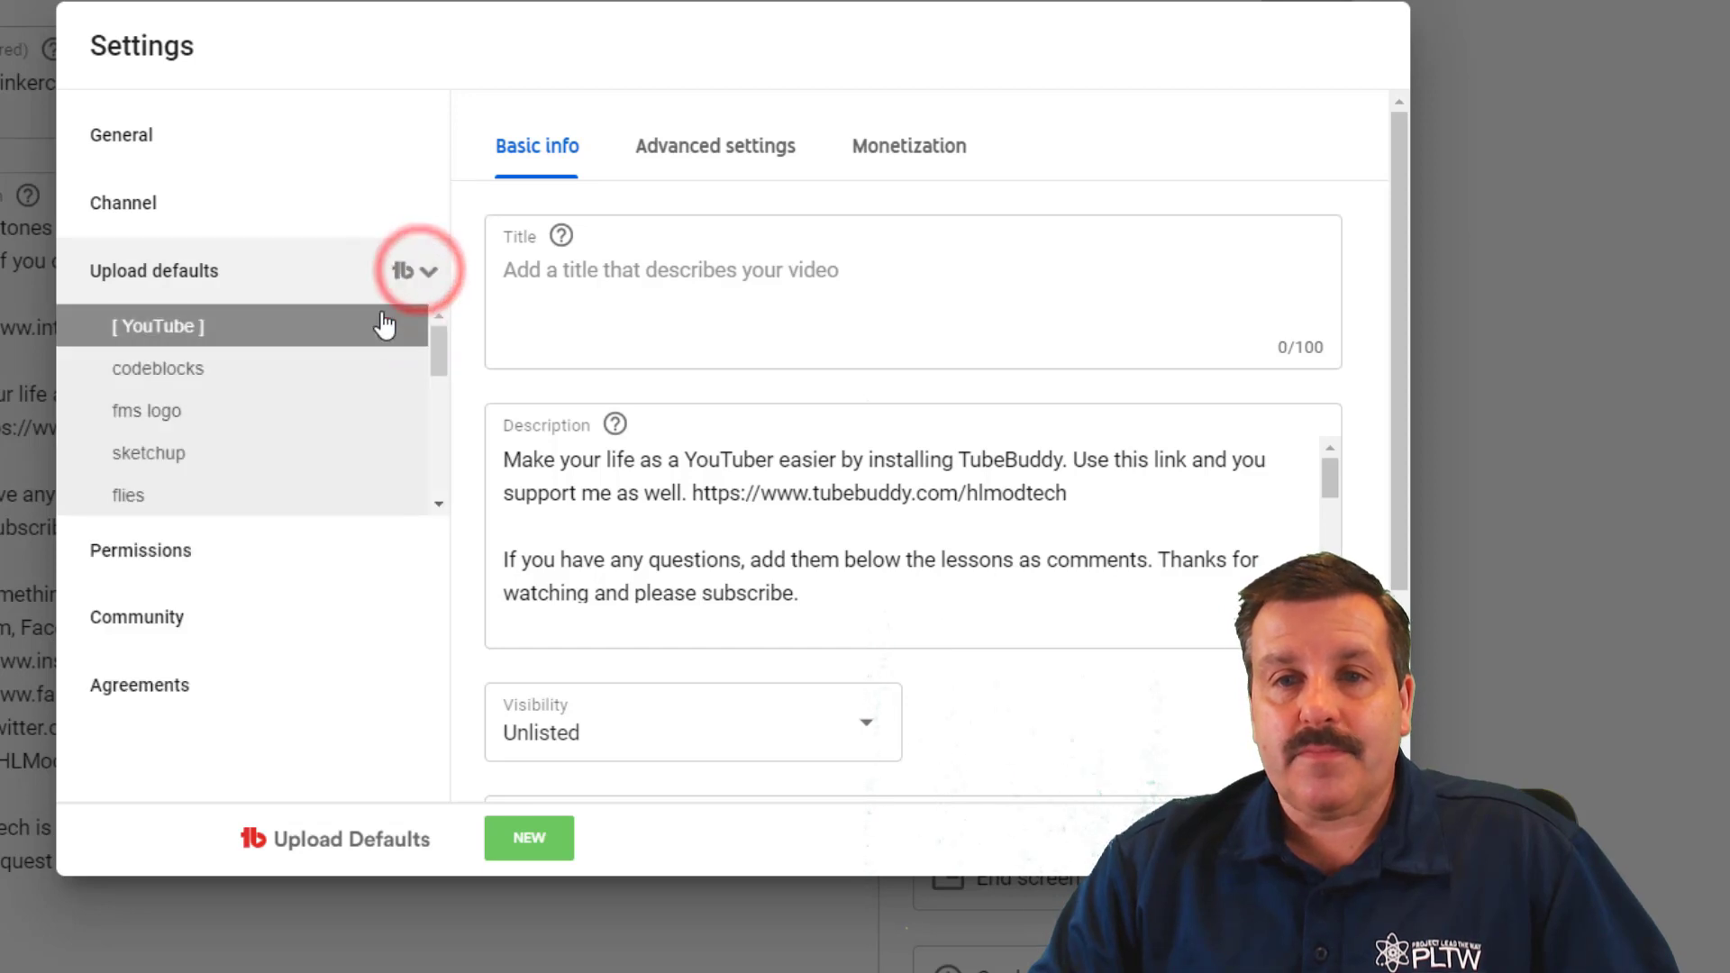
left_click(188, 367)
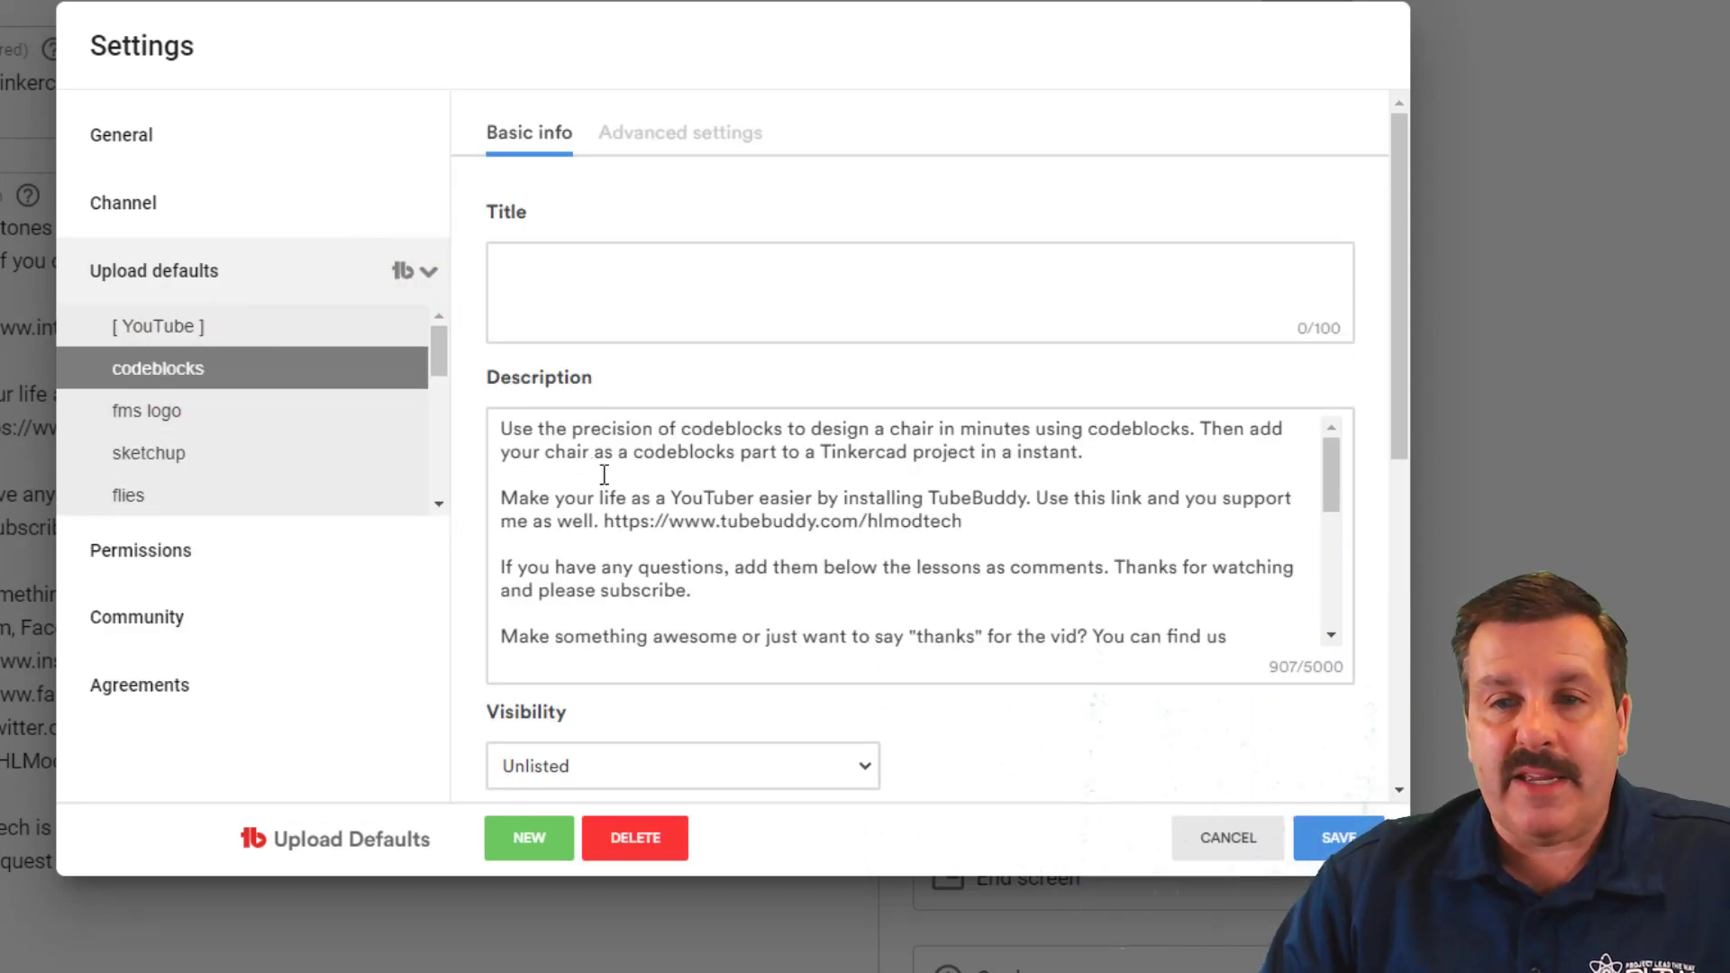
double_click(527, 498)
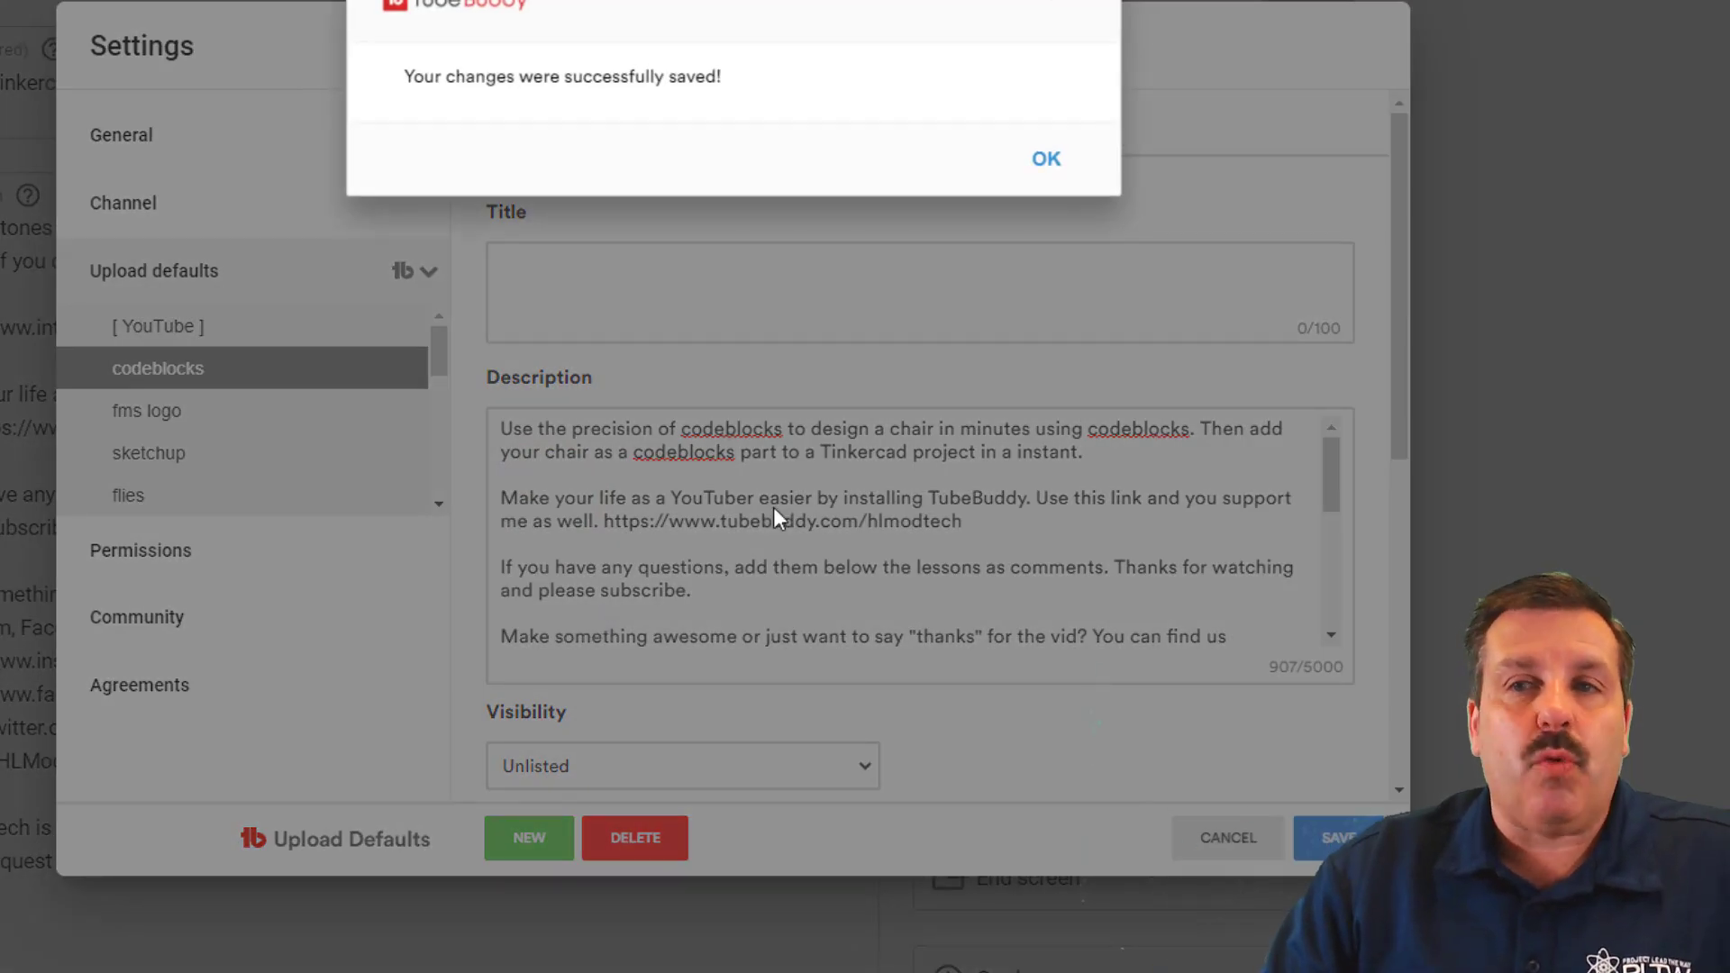
left_click(1063, 166)
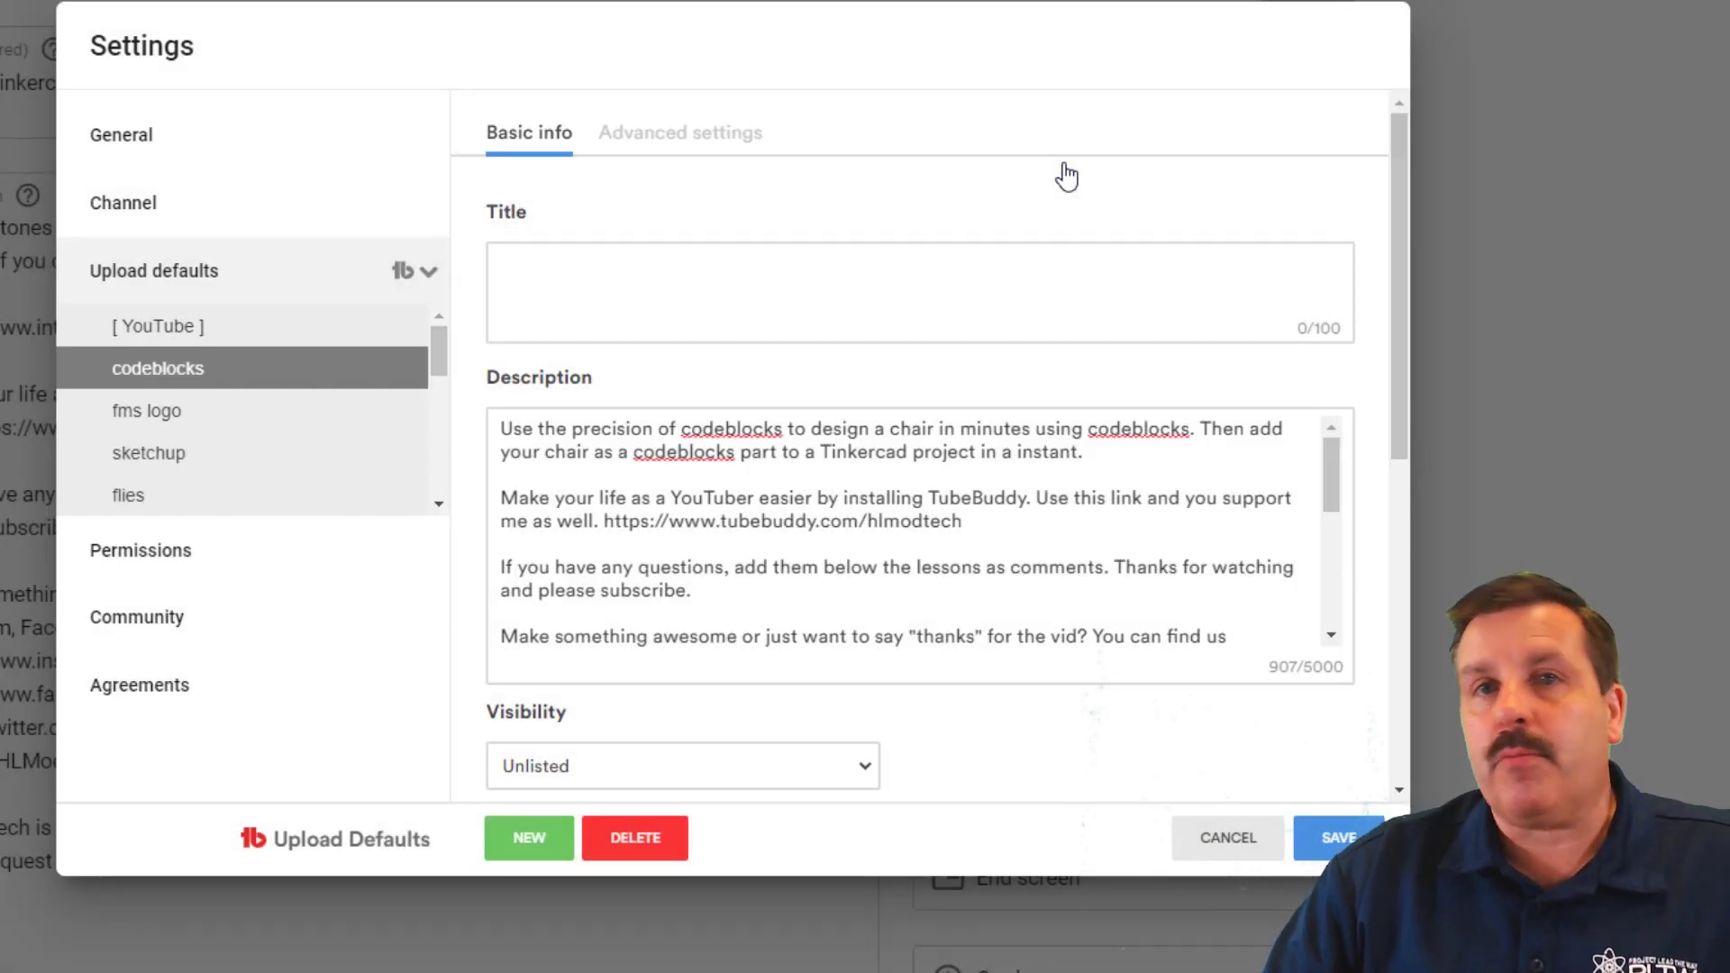